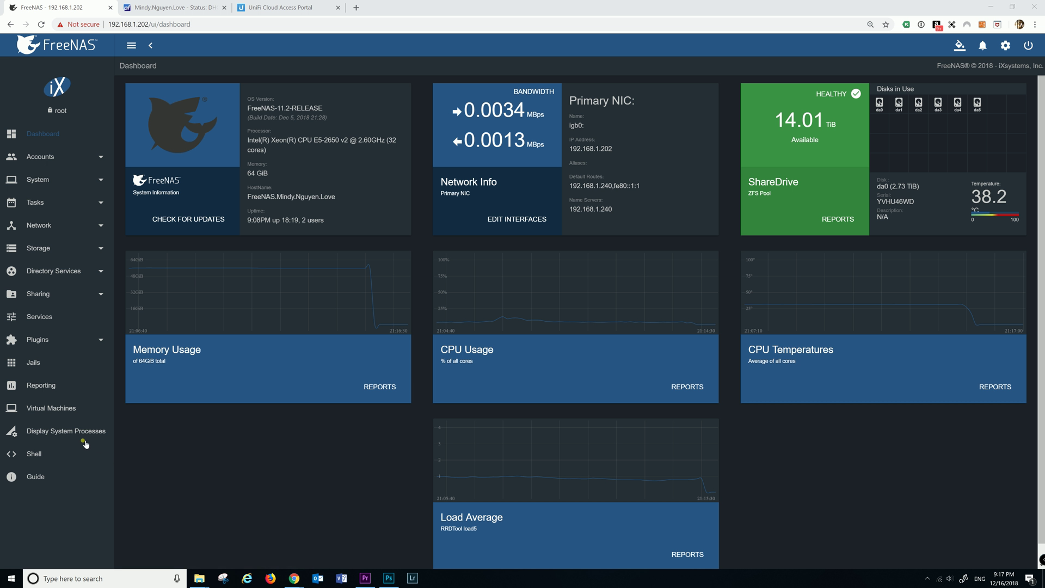
Open the Ubuntu VM's console, unlock it with the account password, and launch Firefox
click(61, 409)
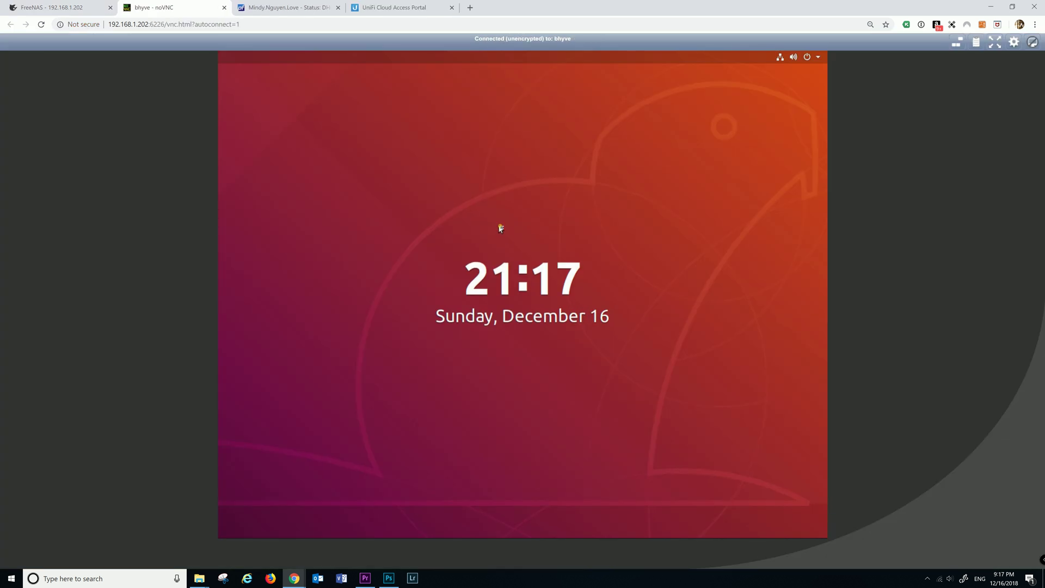
click(502, 226)
text(****)
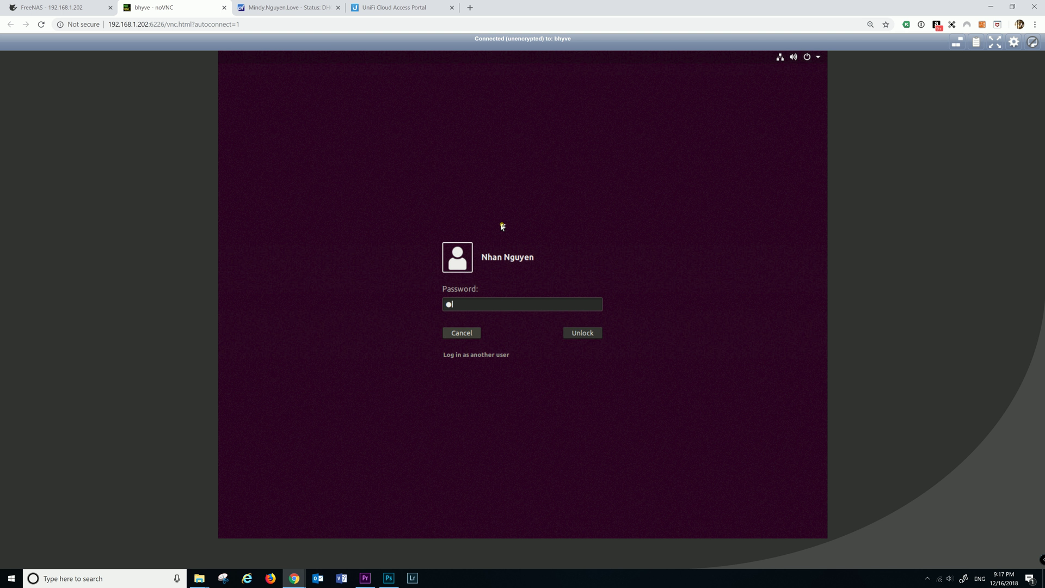
text(*******)
key(Return)
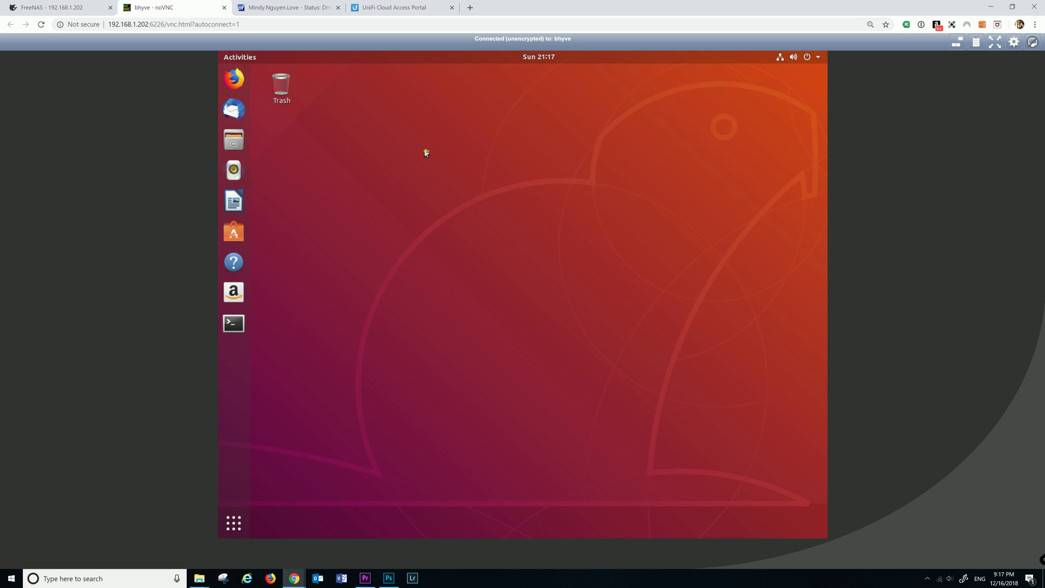
click(235, 83)
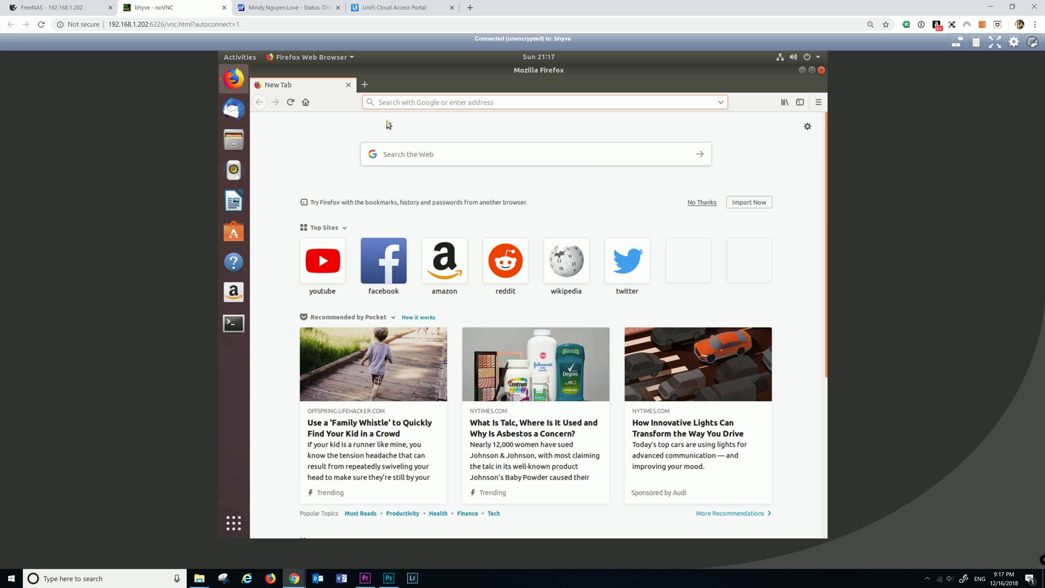
Search the web for 'unifi controller ubuntu' using the suggested query
click(406, 156)
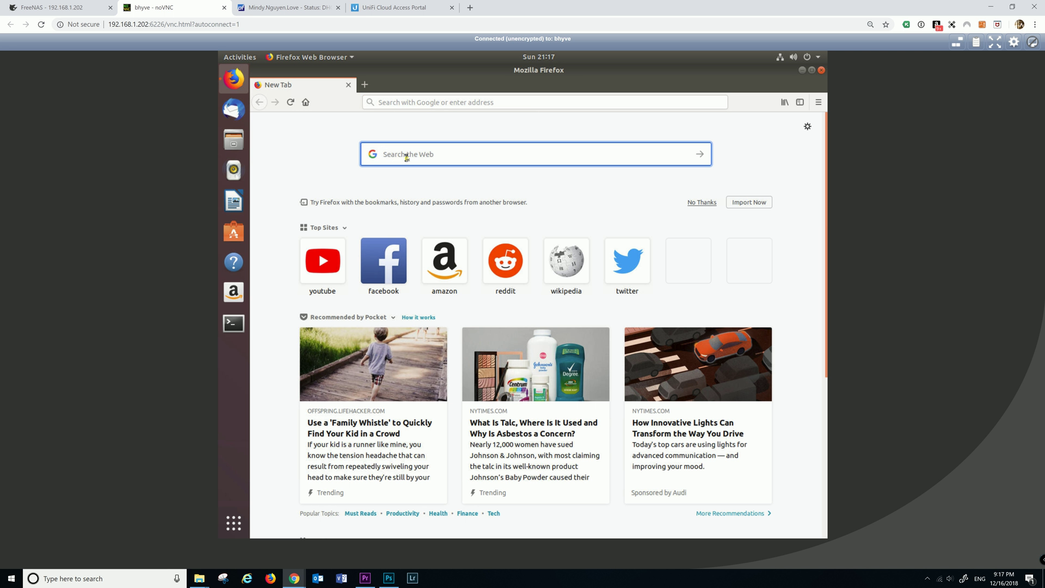
text(unifi)
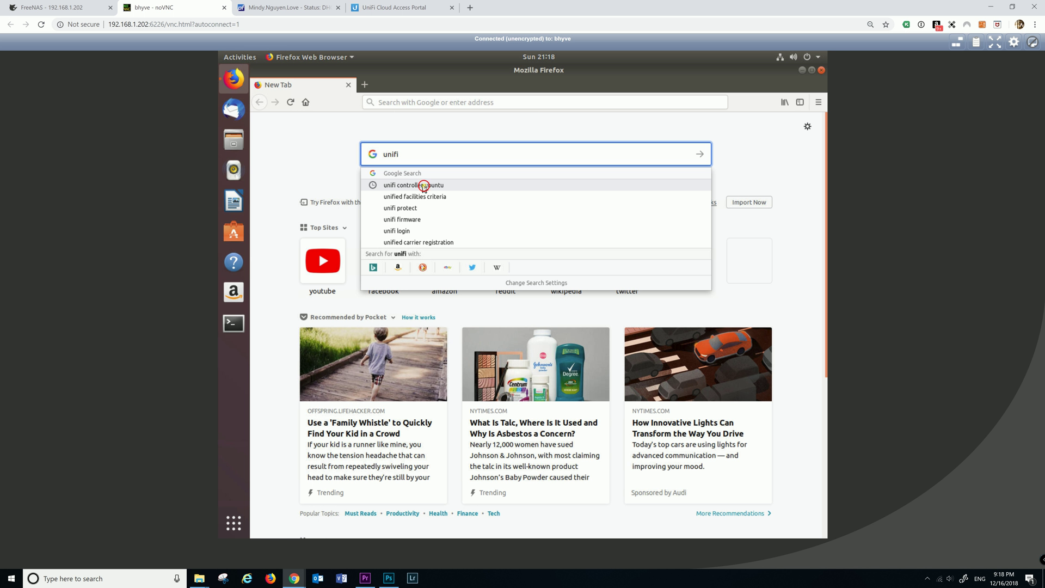
click(424, 186)
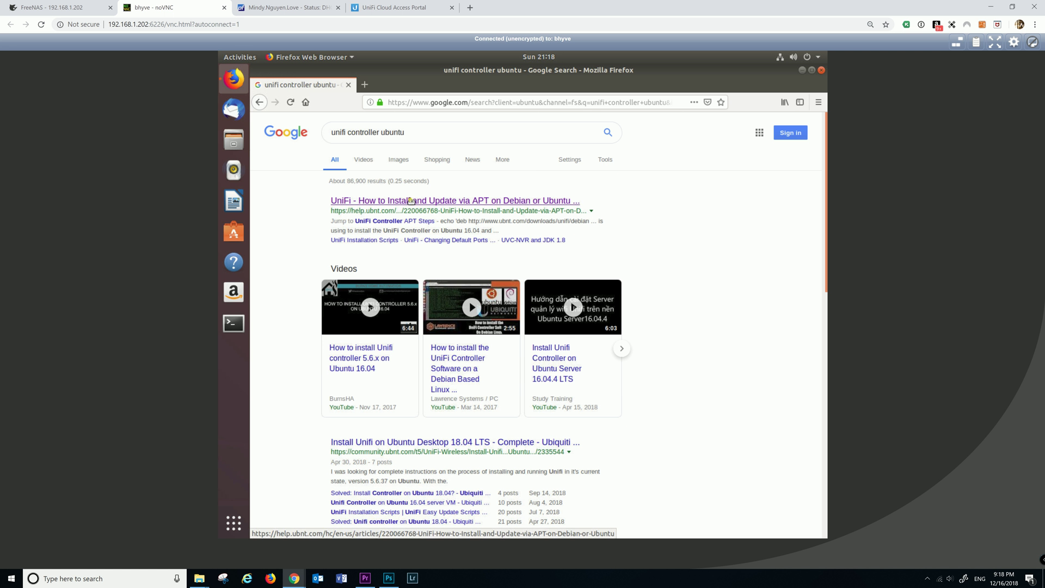
Open Ubiquiti's UniFi APT install article and scroll to the UniFi Controller APT Steps
click(381, 206)
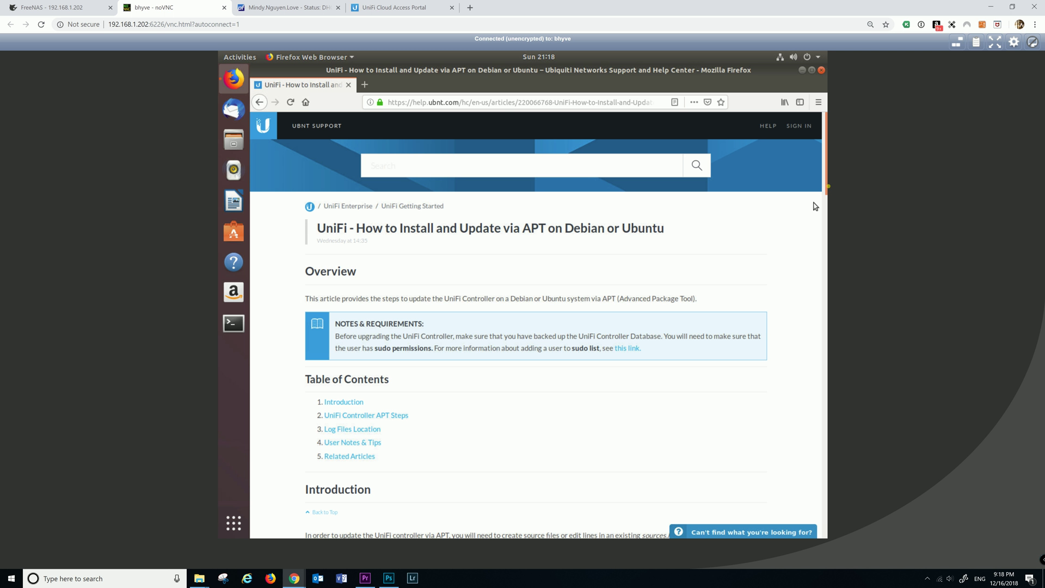
drag(826, 169, 827, 183)
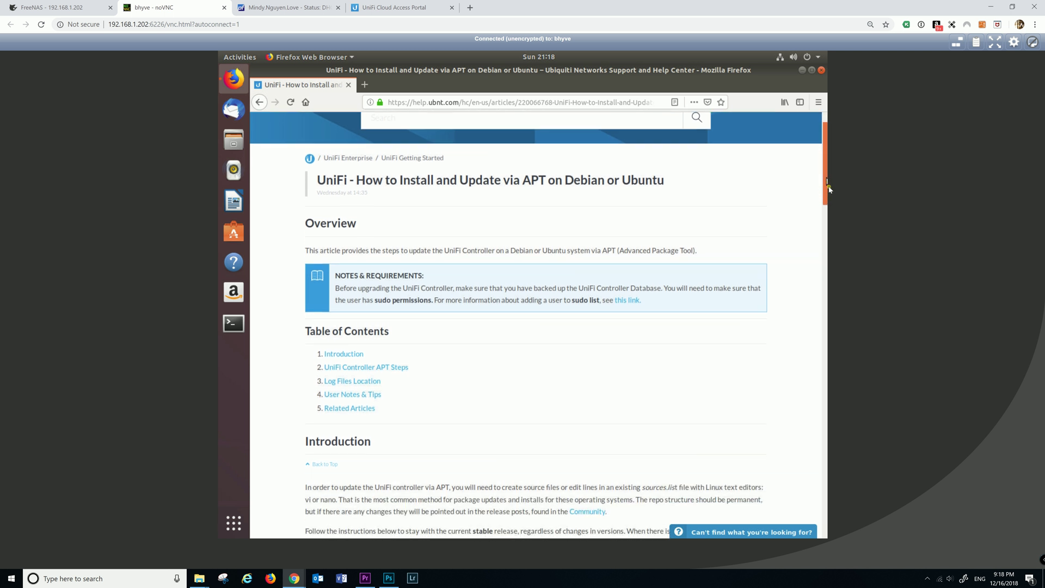
scroll(828, 204, down, 5)
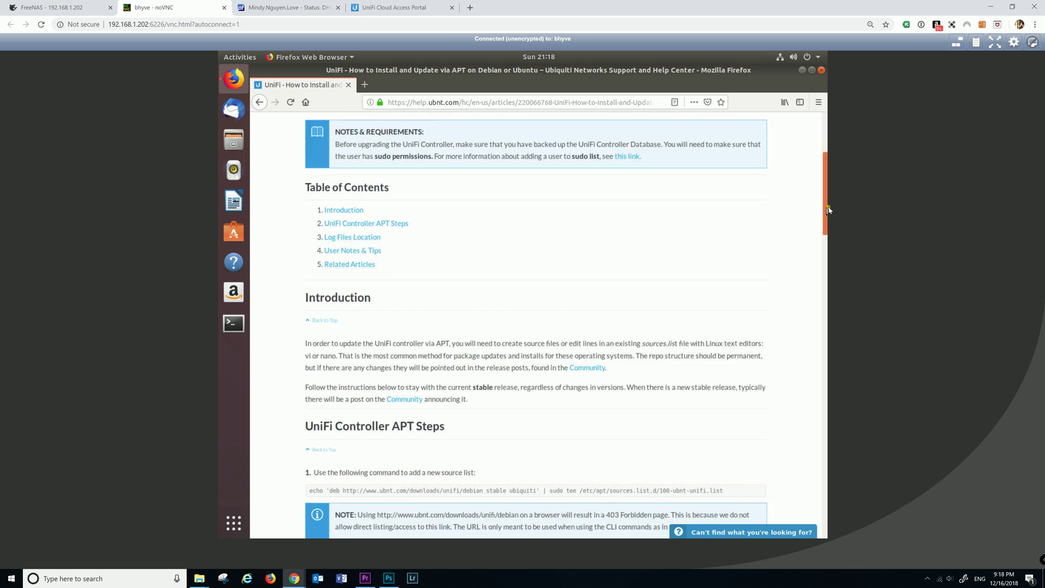
drag(825, 208, 824, 259)
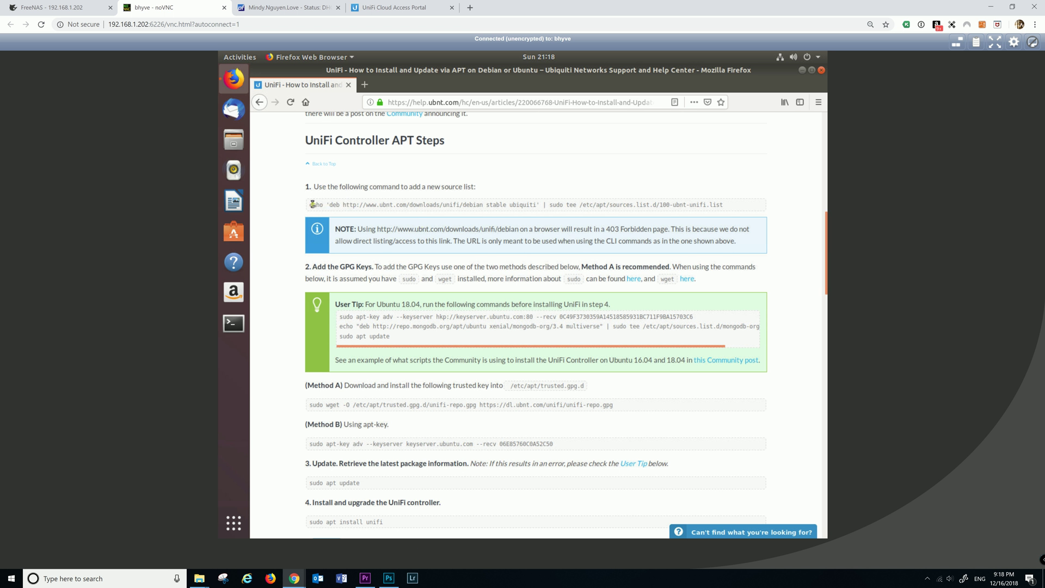
Select and copy the step 1 command that adds the UniFi source list
drag(313, 204, 402, 205)
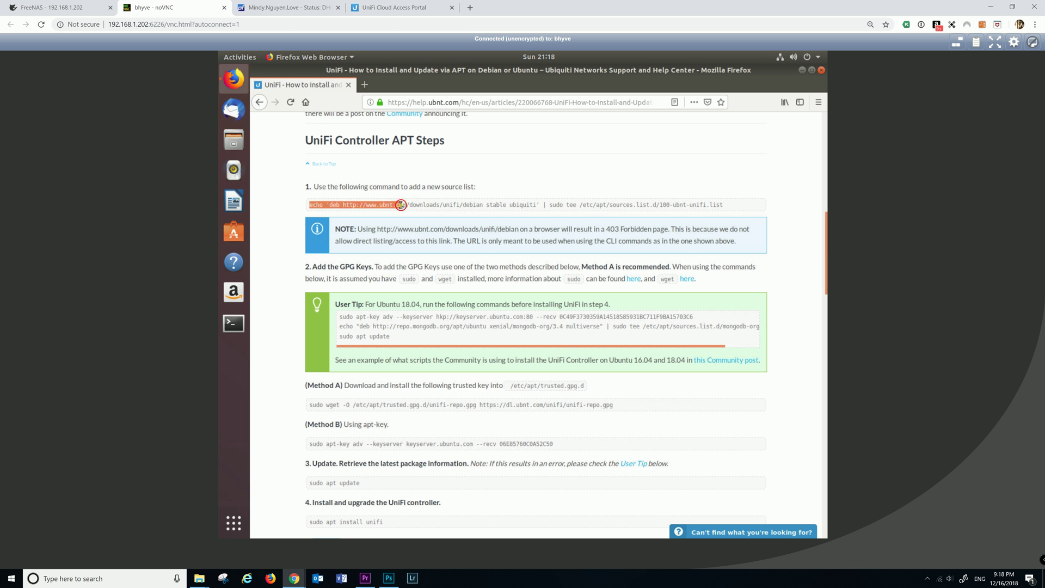
click(401, 205)
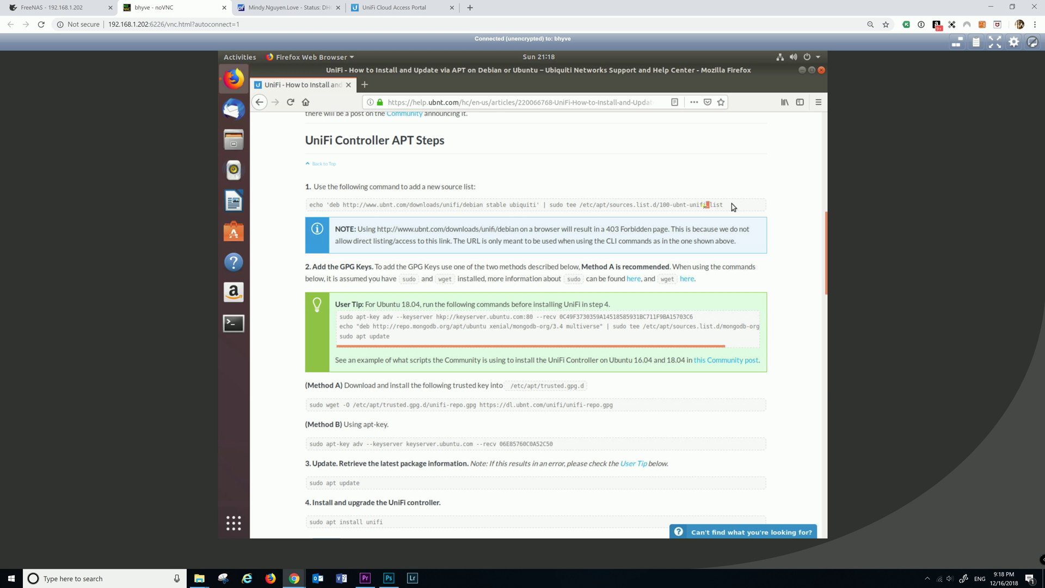
drag(732, 204, 316, 207)
key(ctrl+c)
click(407, 214)
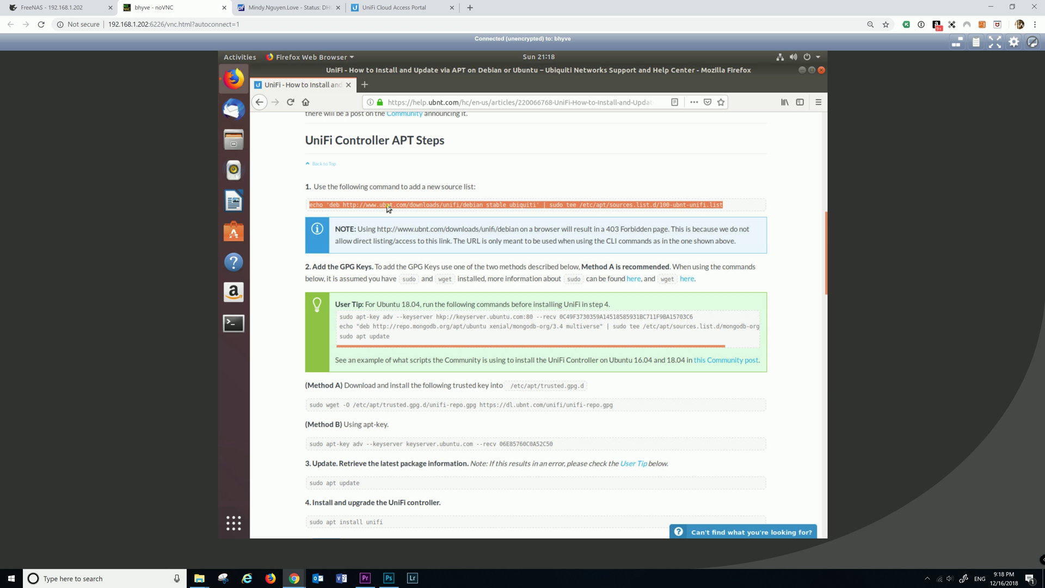
right_click(388, 209)
click(408, 213)
Launch a Terminal window by searching the applications for 'ter'
click(230, 324)
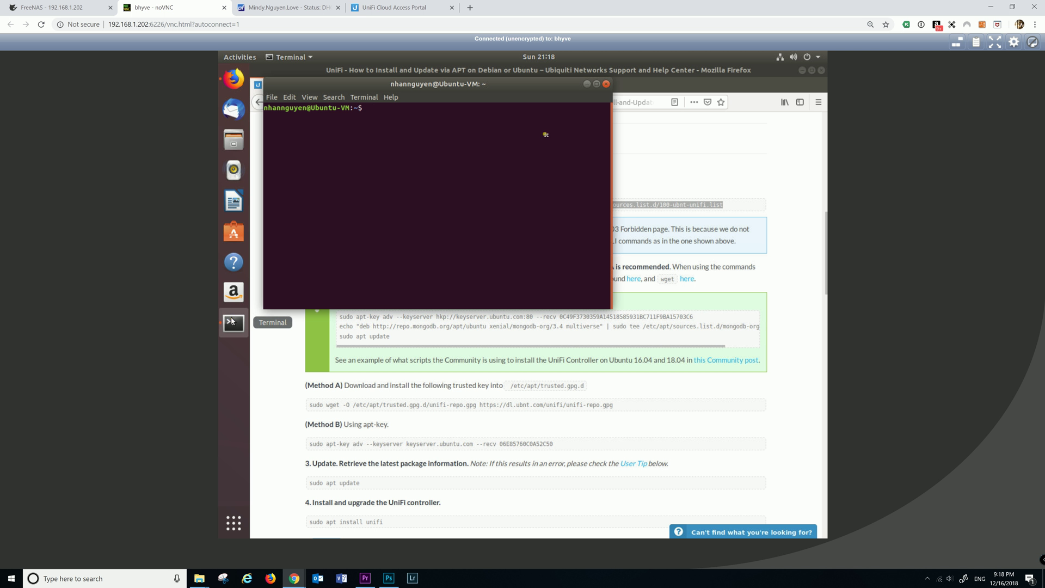
click(606, 84)
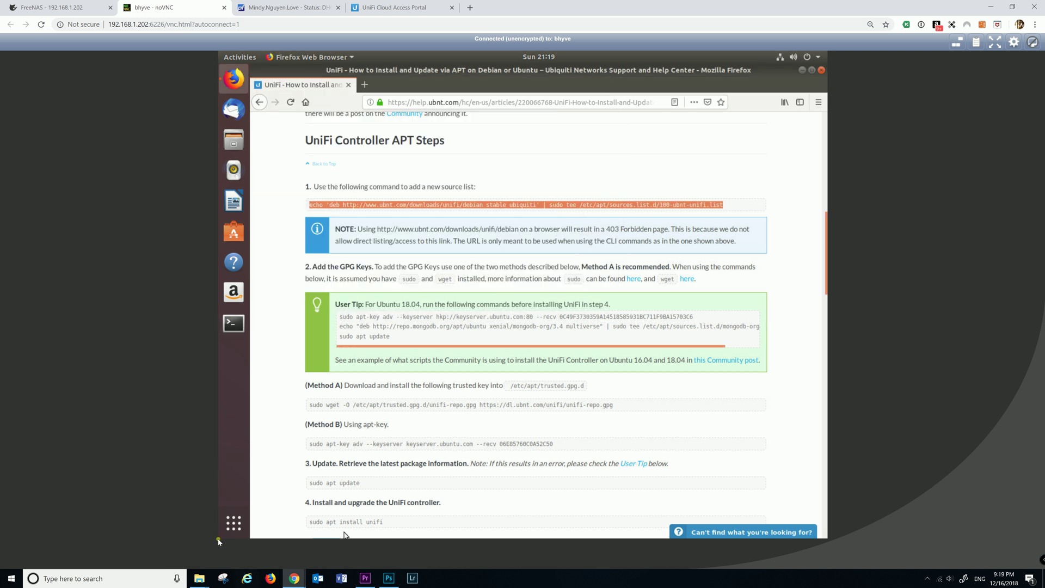
click(233, 522)
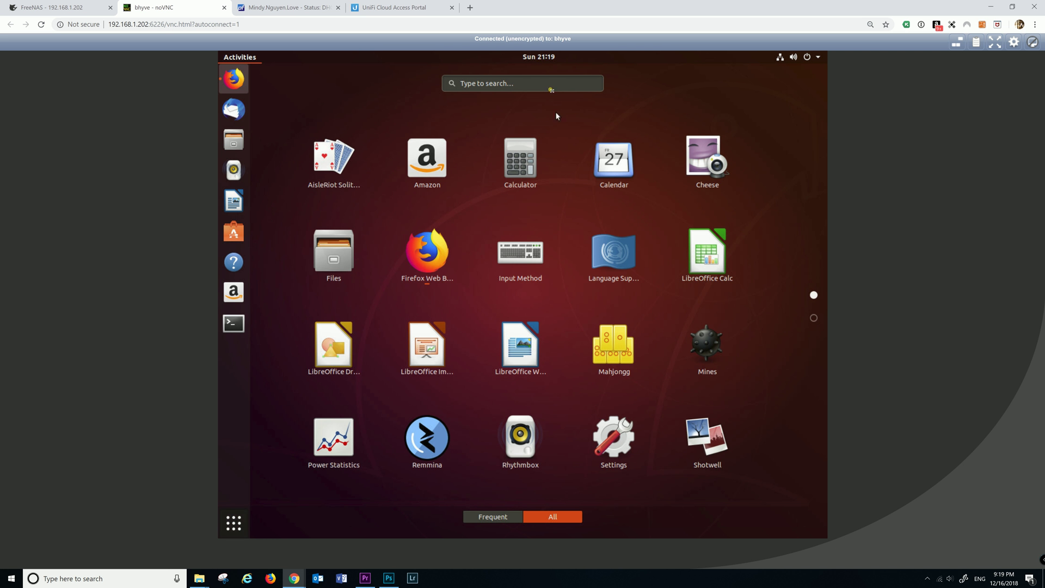
click(550, 85)
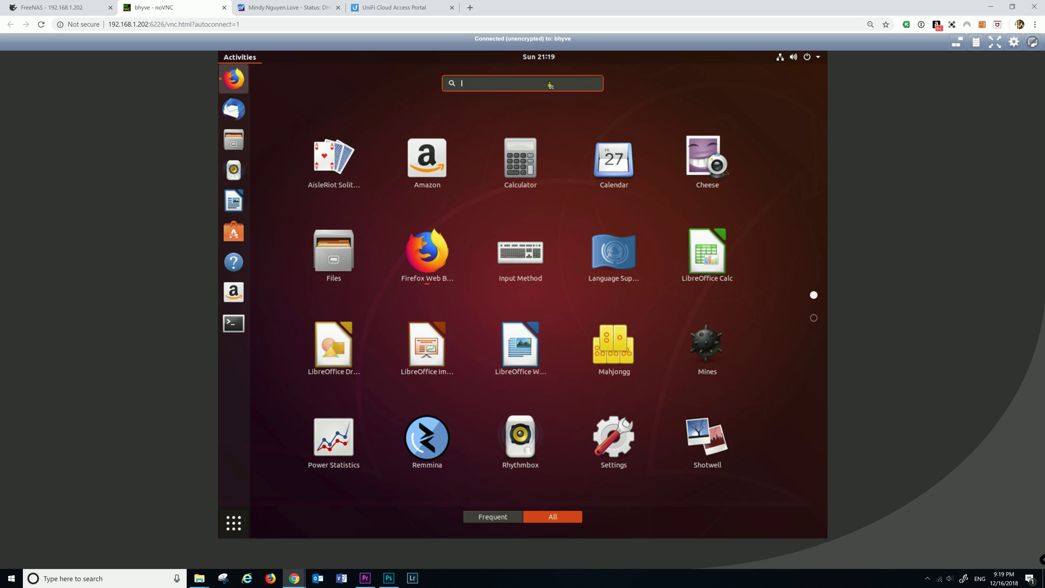
text(ter)
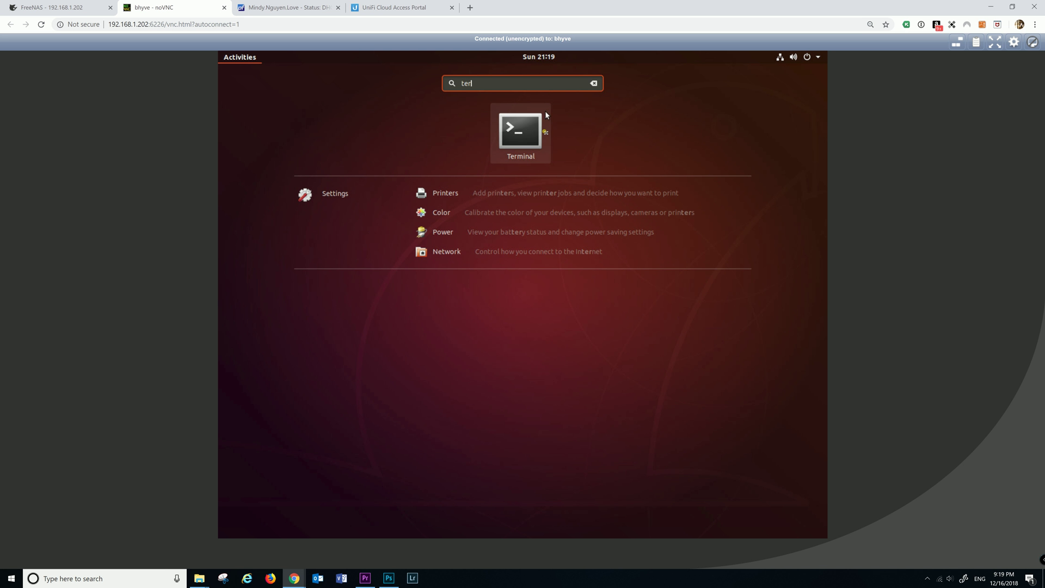
click(539, 130)
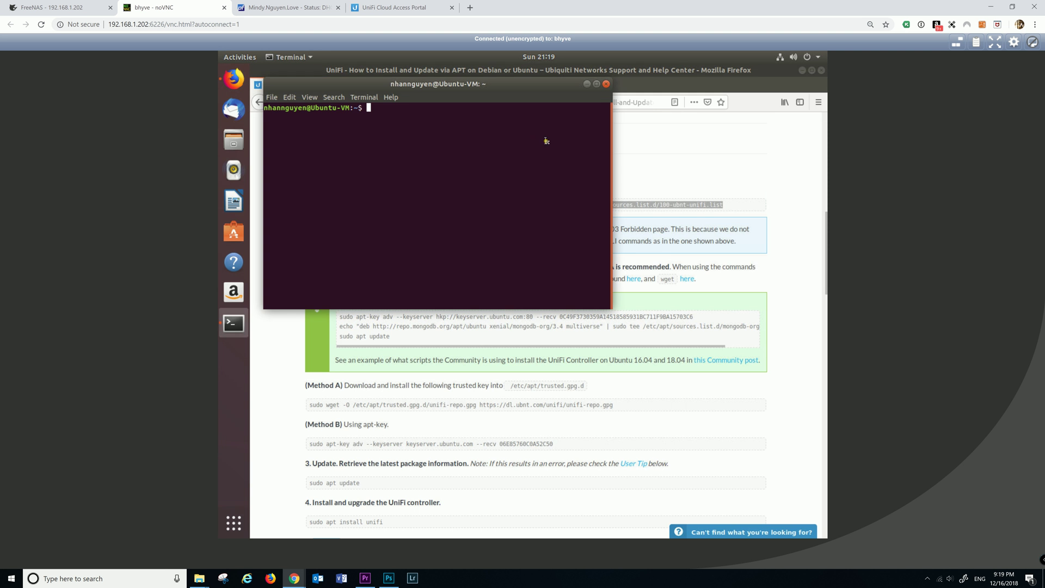
Paste and run the command writing the UniFi repo line to 100-ubnt-unifi.list
right_click(454, 115)
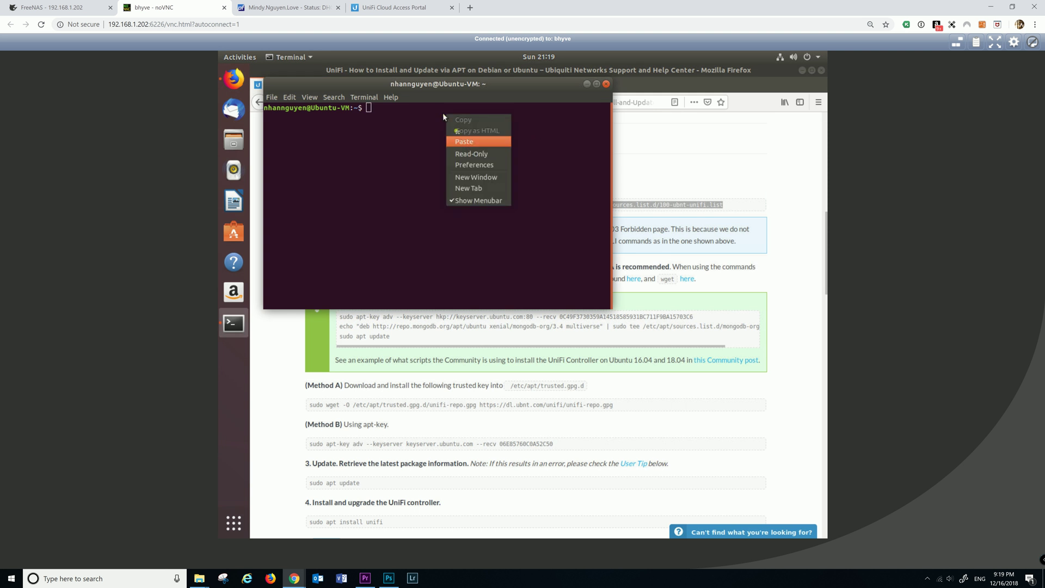
click(462, 142)
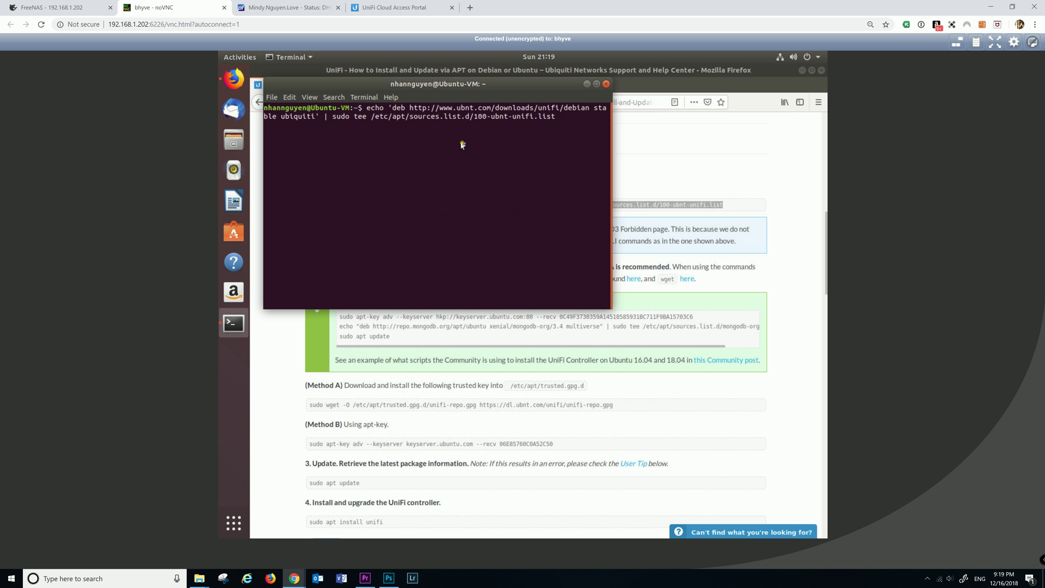
key(Return)
key(Return)
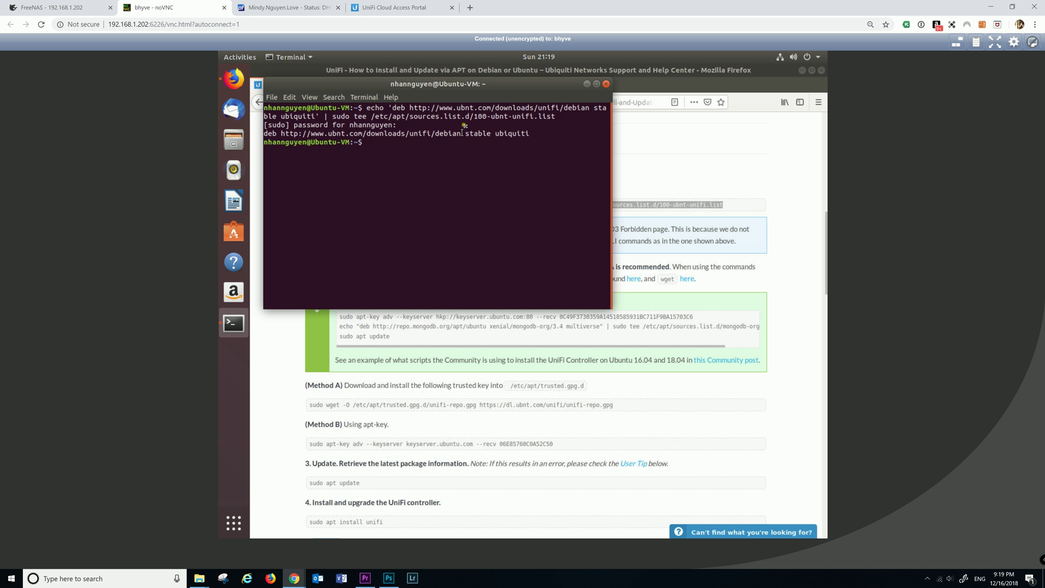
click(688, 163)
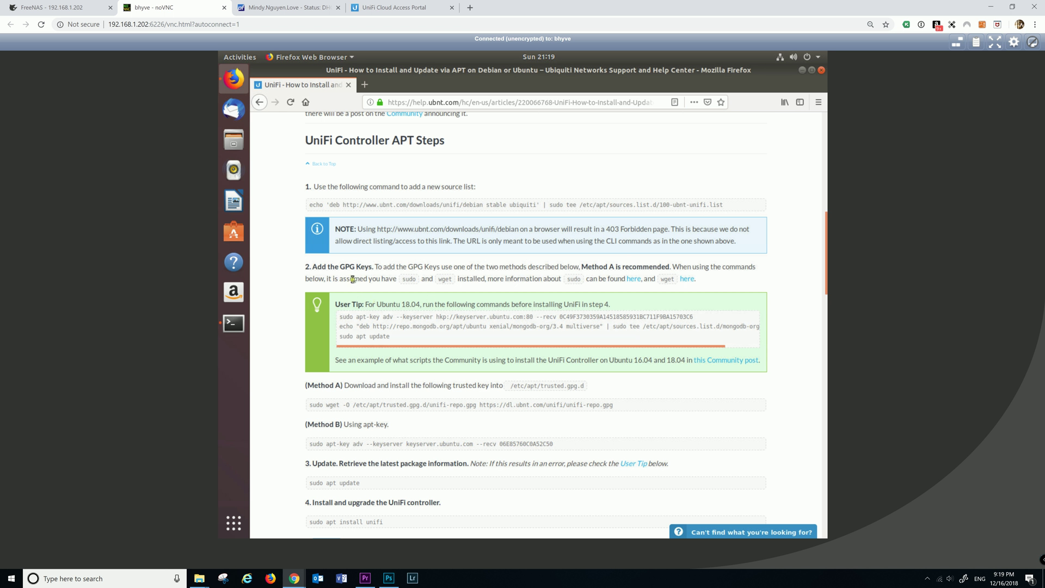
Copy the Method A wget command for the UniFi repository key from the guide
scroll(352, 279, down, 10)
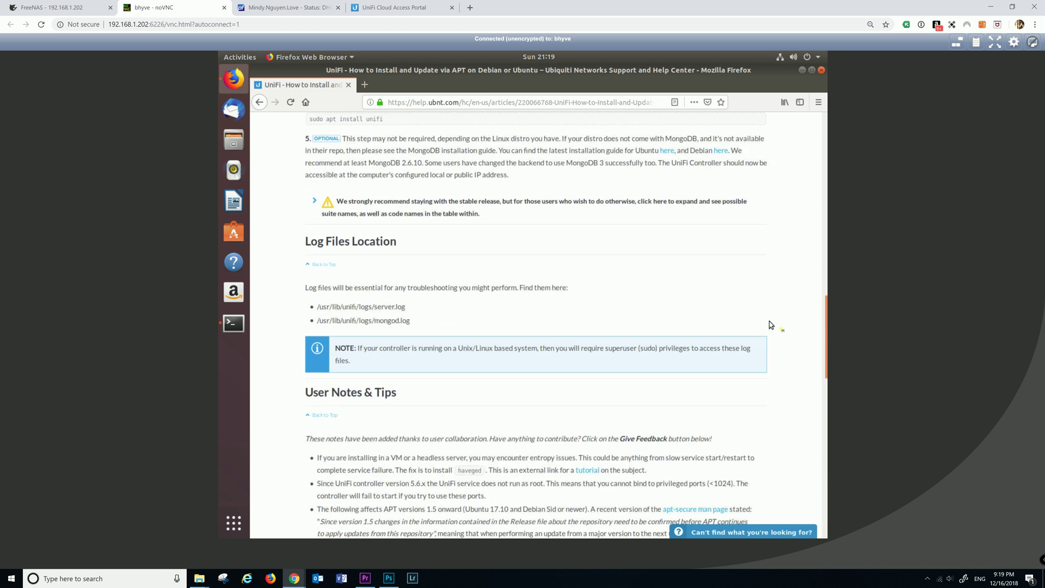
drag(823, 320, 813, 194)
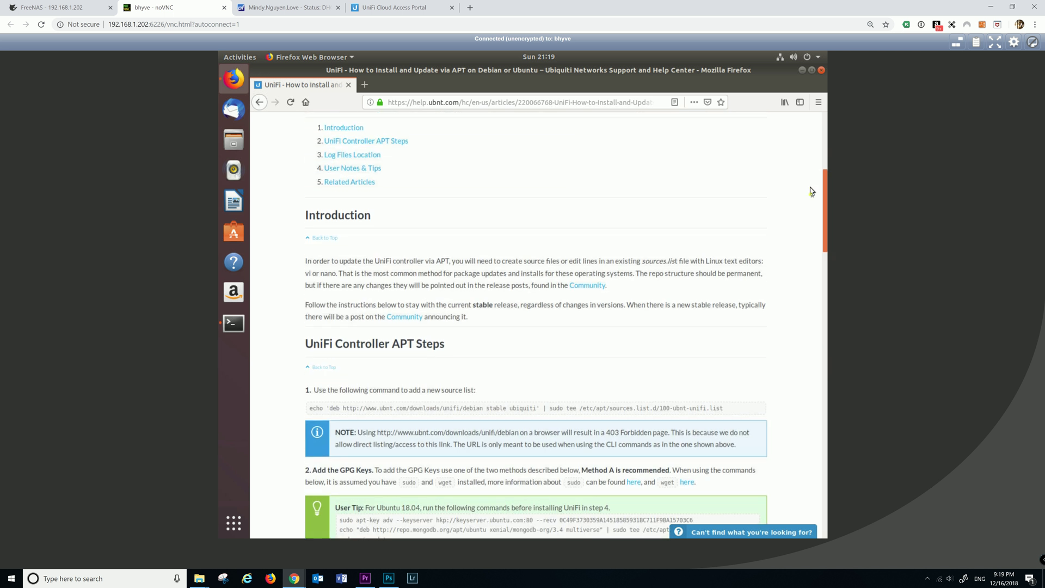
scroll(811, 191, down, 4)
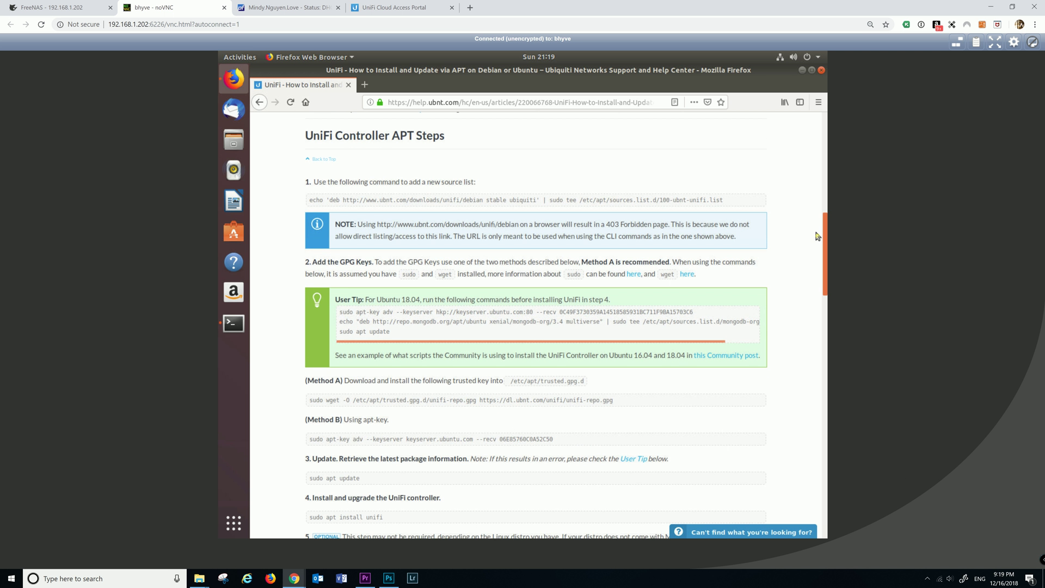
scroll(816, 240, down, 2)
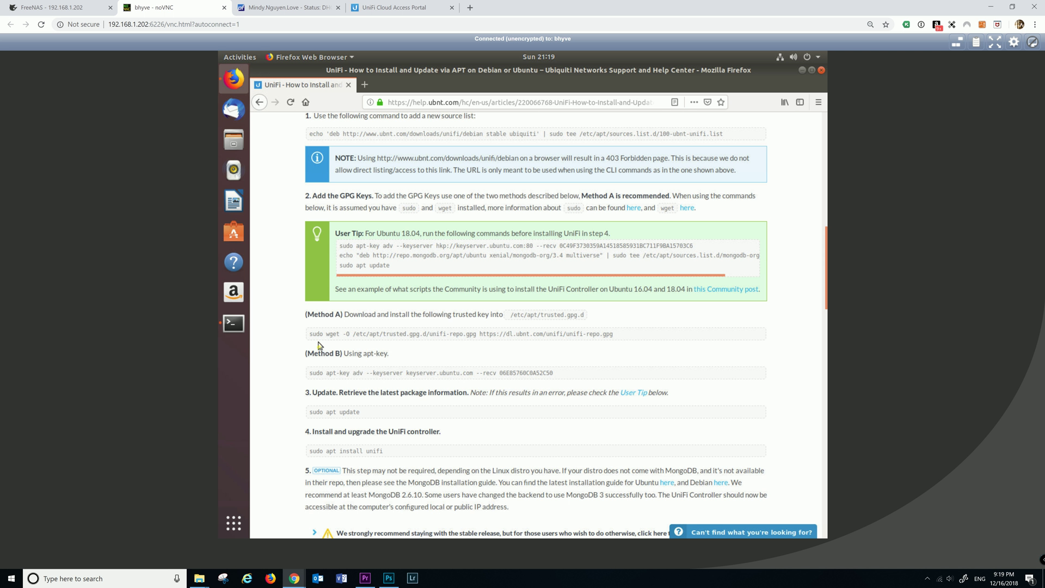
drag(312, 335, 615, 334)
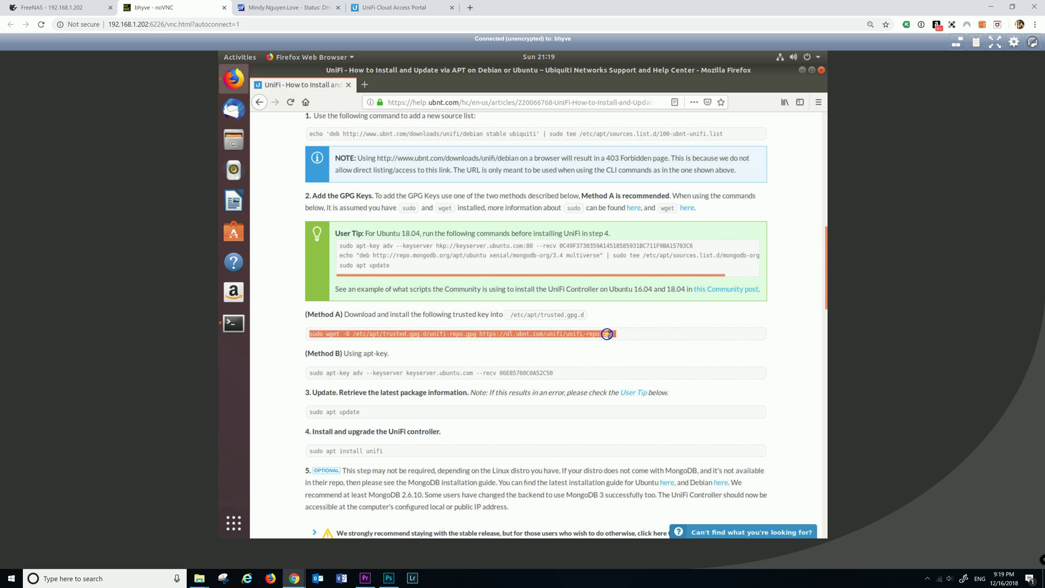
right_click(615, 334)
click(620, 341)
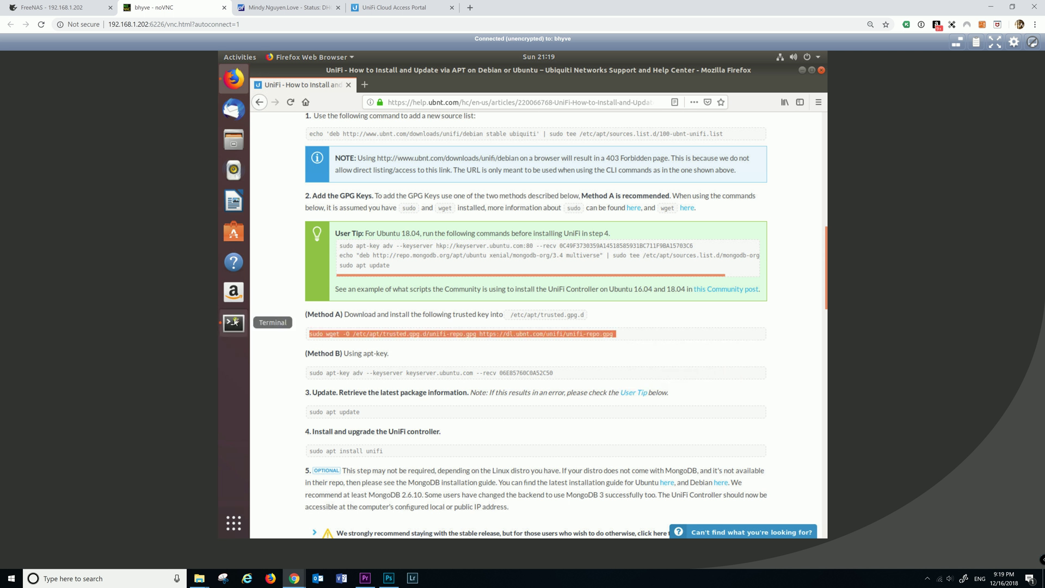
Paste and run the wget command, saving the key to /etc/apt/trusted.gpg.d/unifi-repo.gpg
click(242, 320)
right_click(423, 217)
click(442, 245)
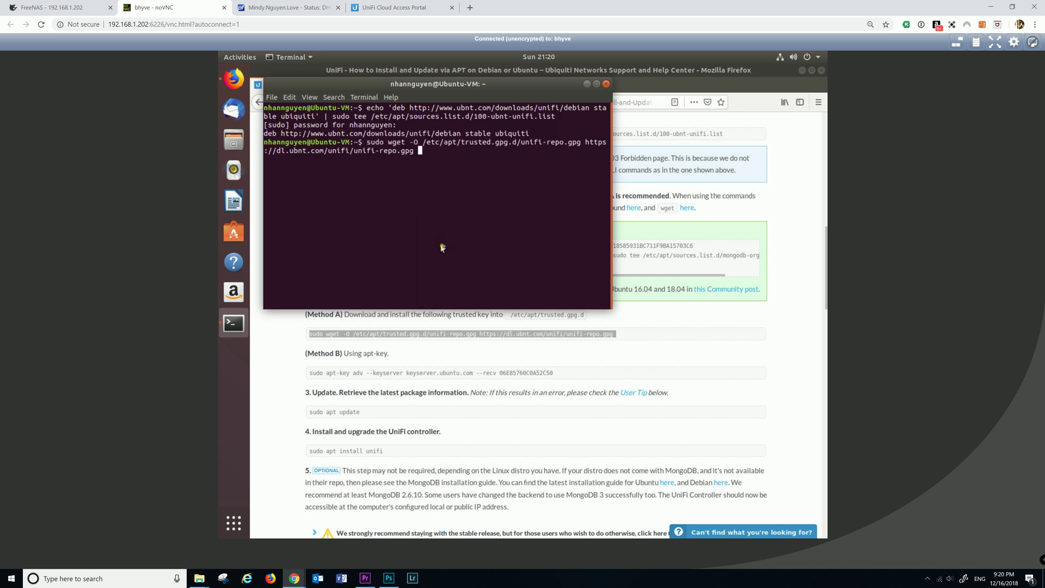
key(Return)
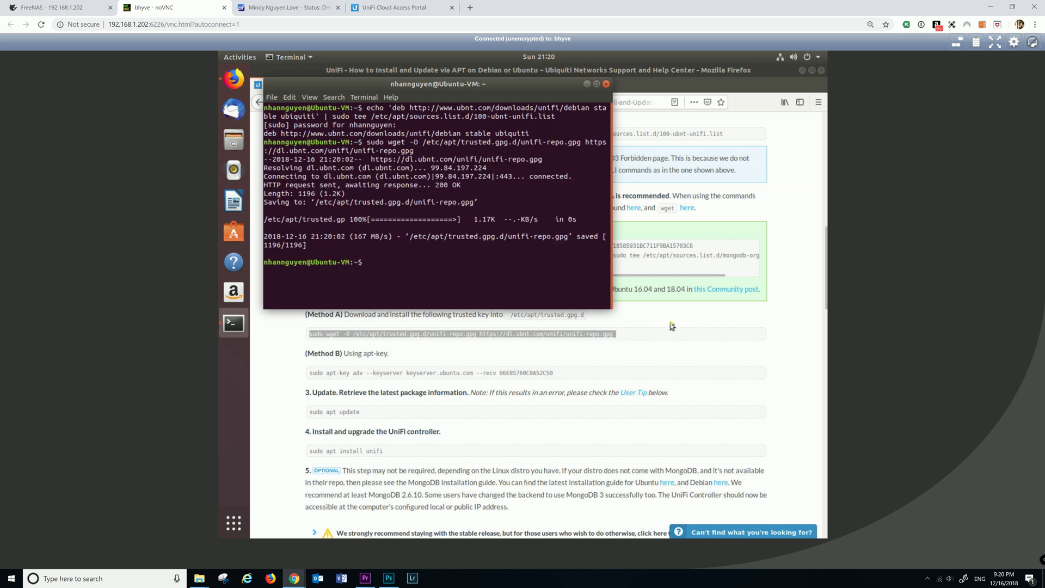
click(322, 415)
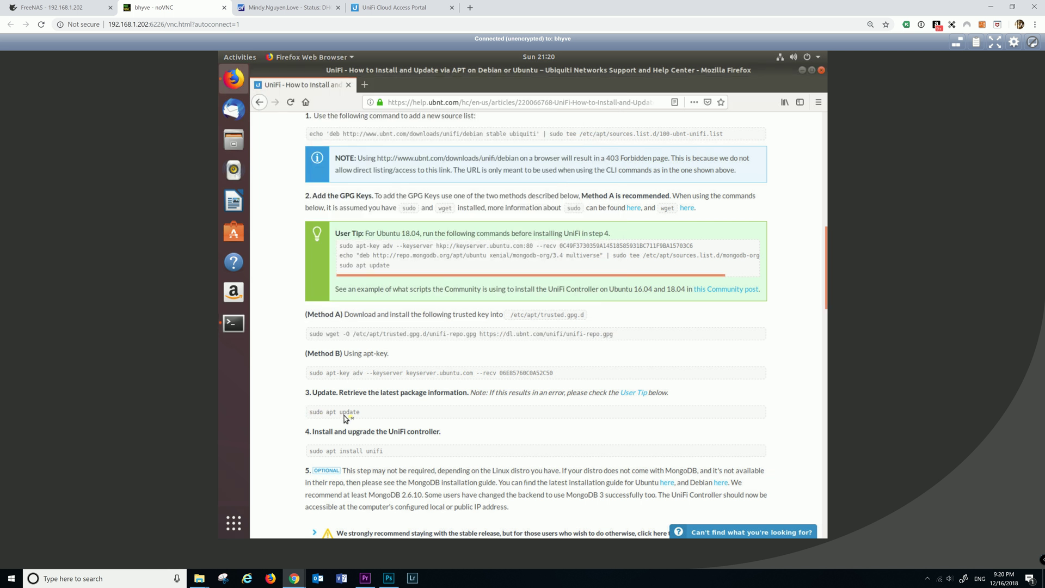
Copy 'sudo apt update' from the guide and run it in Terminal
drag(347, 418, 359, 413)
right_click(333, 415)
click(353, 420)
click(242, 326)
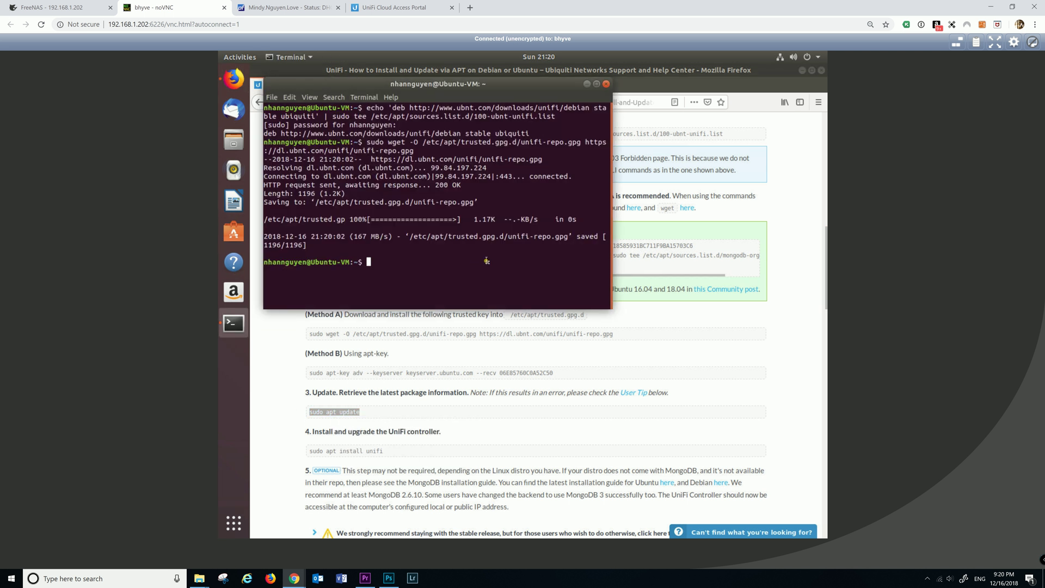
right_click(484, 259)
click(501, 289)
key(Return)
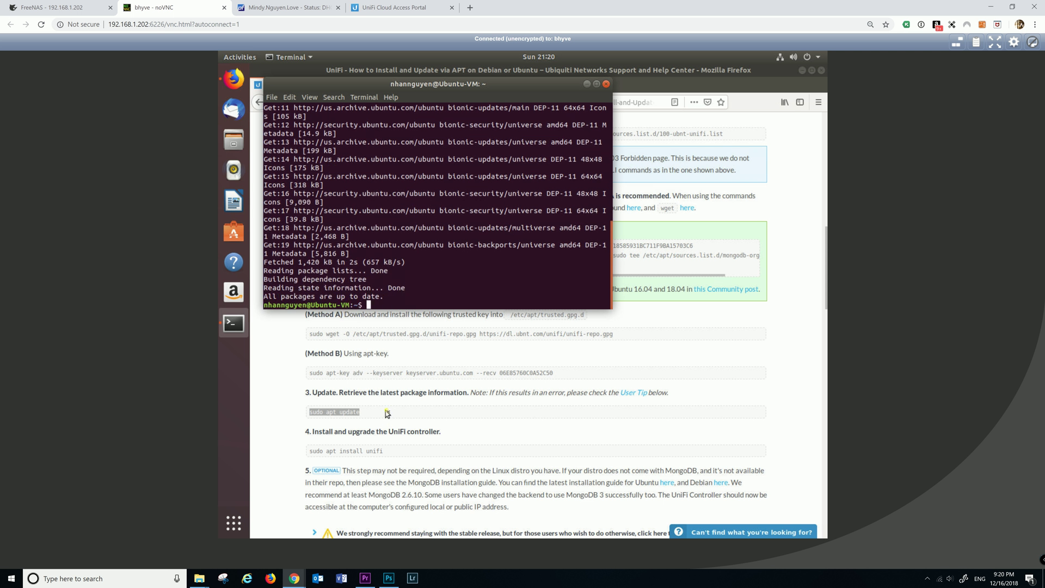
click(387, 412)
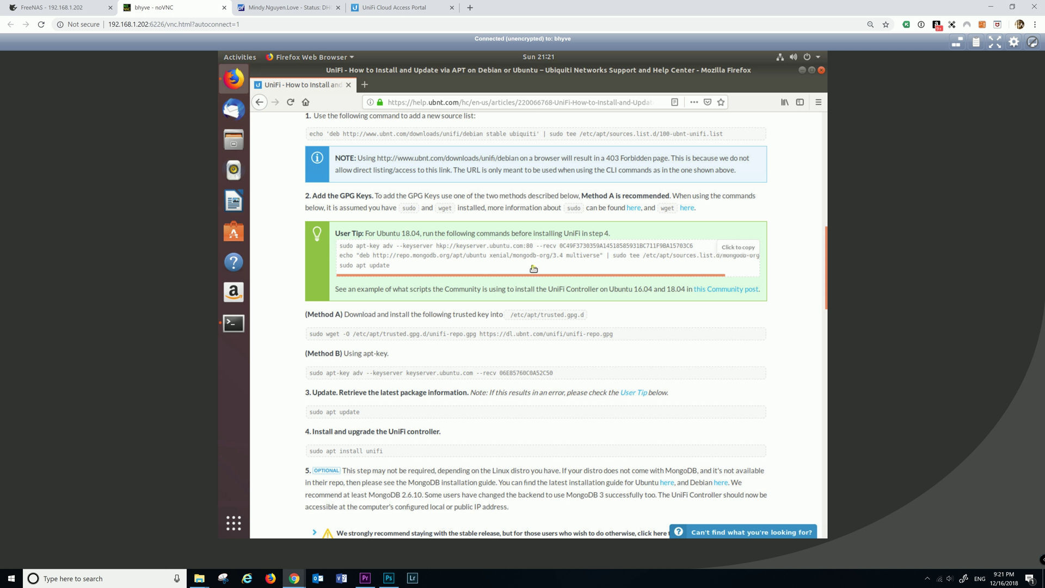
Paste the User Tip's MongoDB 3.4 key, source-list and apt update commands into Terminal and run them
click(741, 252)
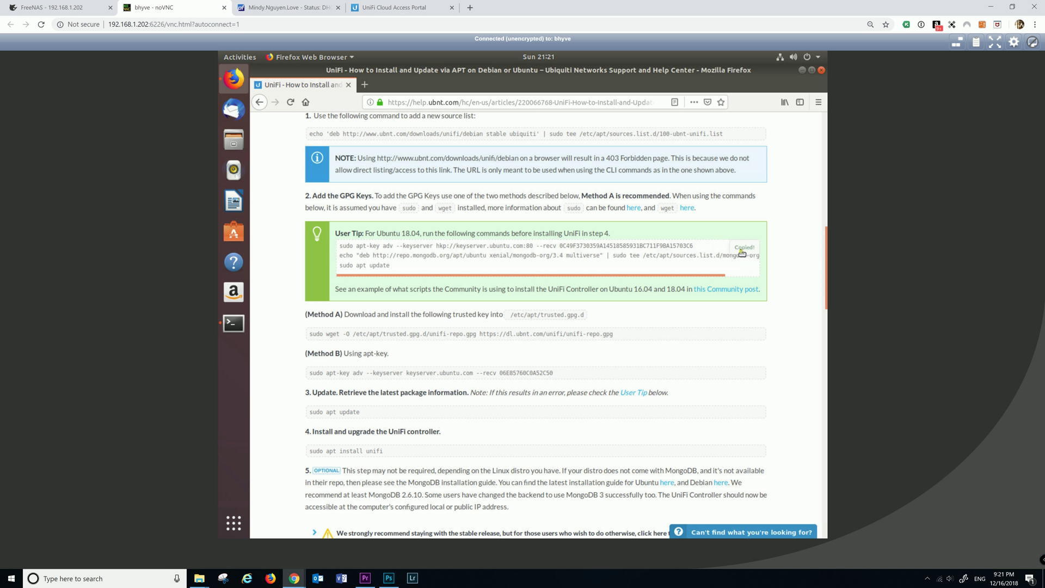
click(234, 323)
right_click(418, 299)
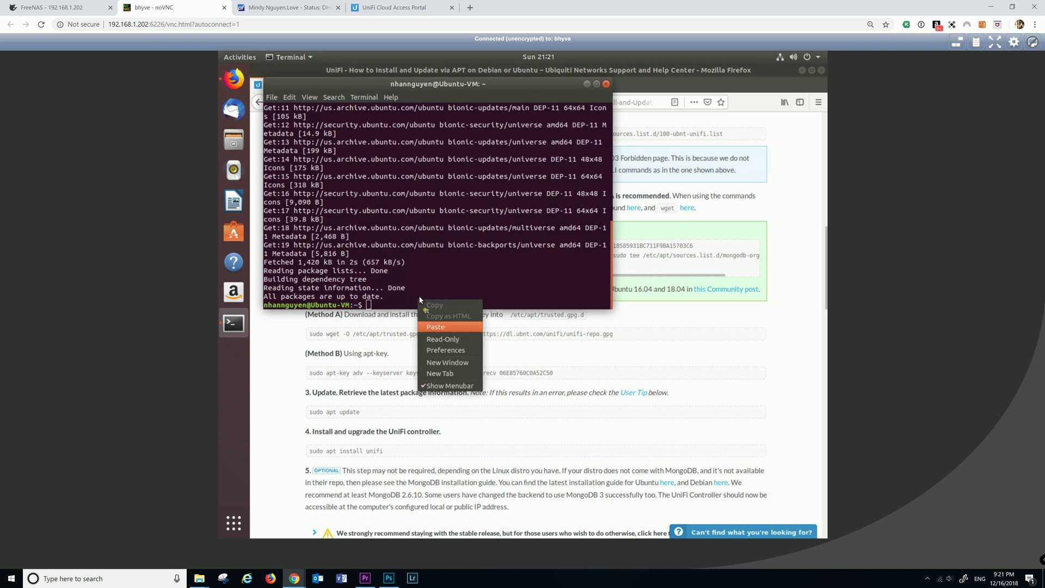
click(436, 328)
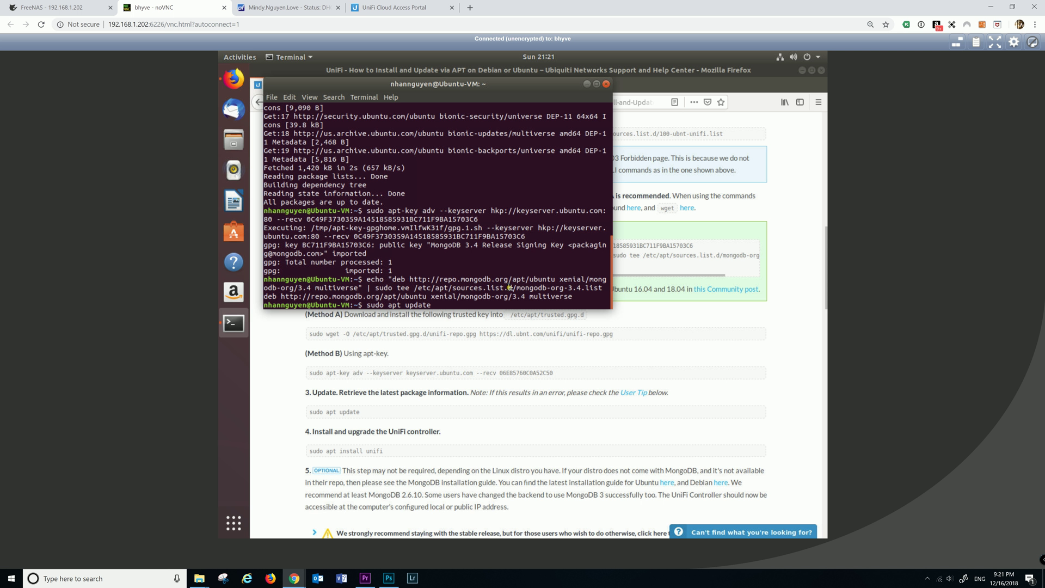
key(Return)
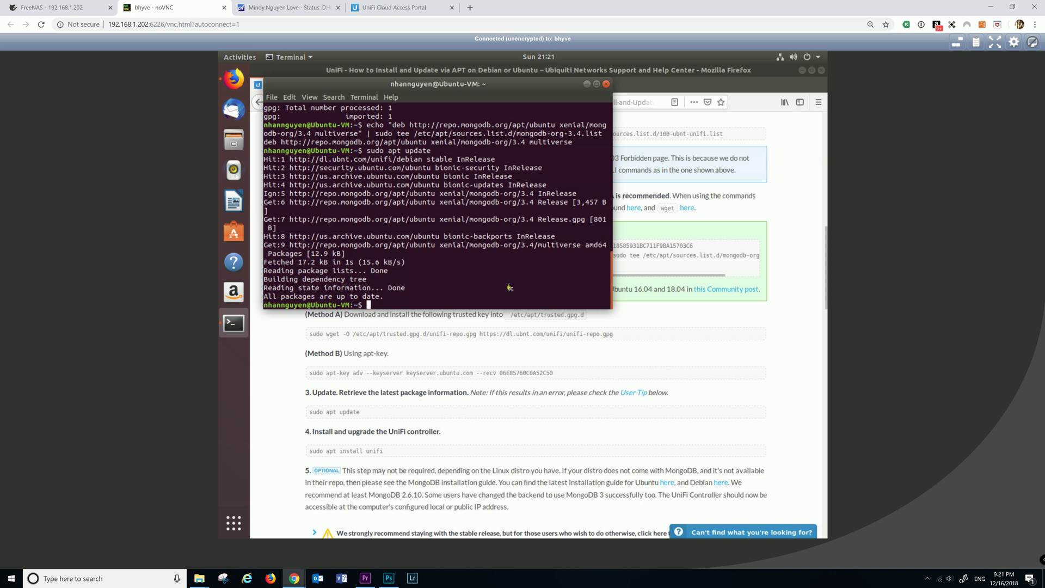
Copy 'sudo apt install unifi' into Terminal, run it, and confirm with y
click(381, 438)
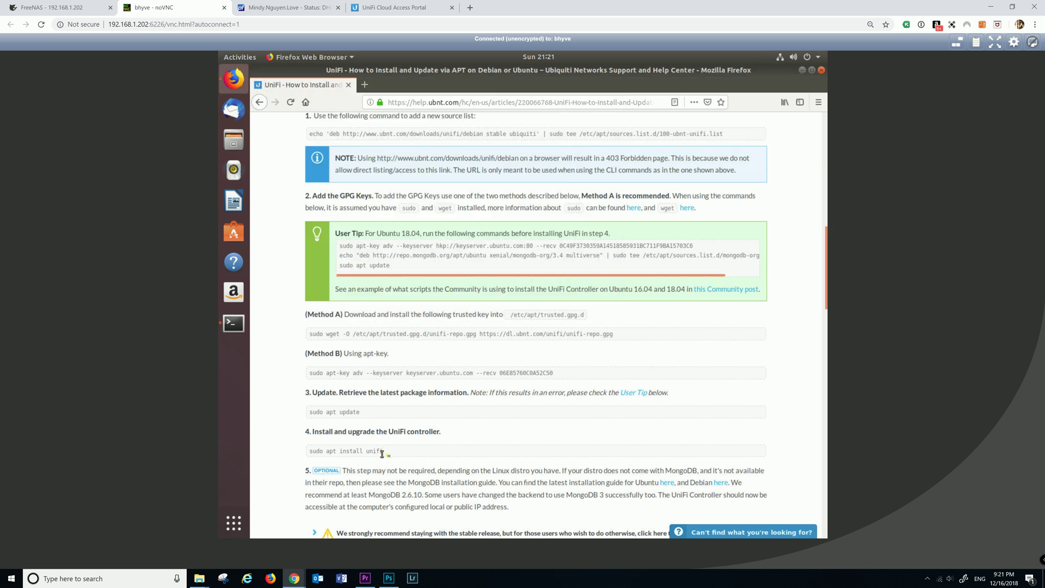
drag(385, 453, 308, 451)
right_click(327, 450)
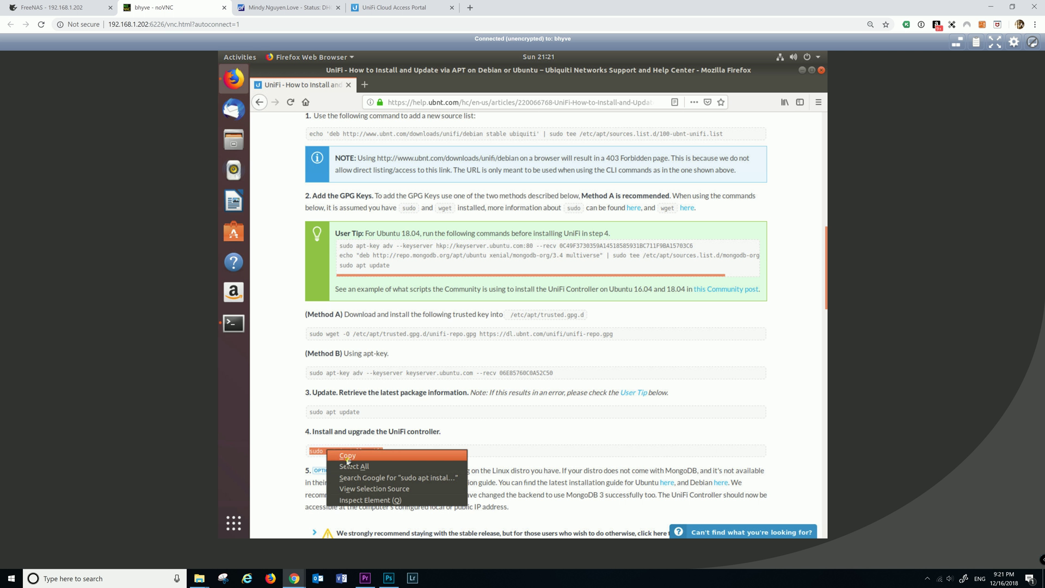
click(348, 462)
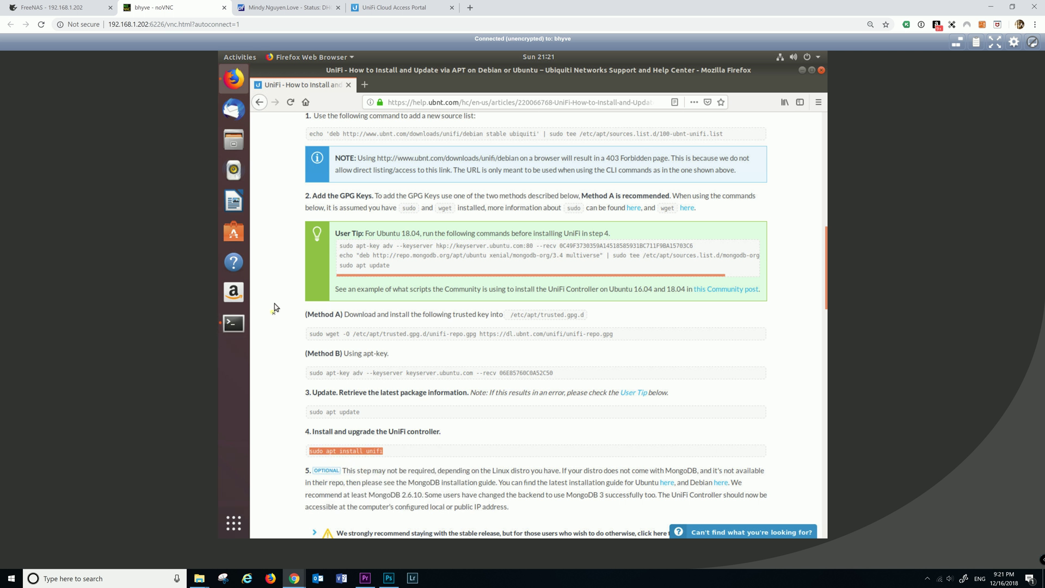
click(238, 325)
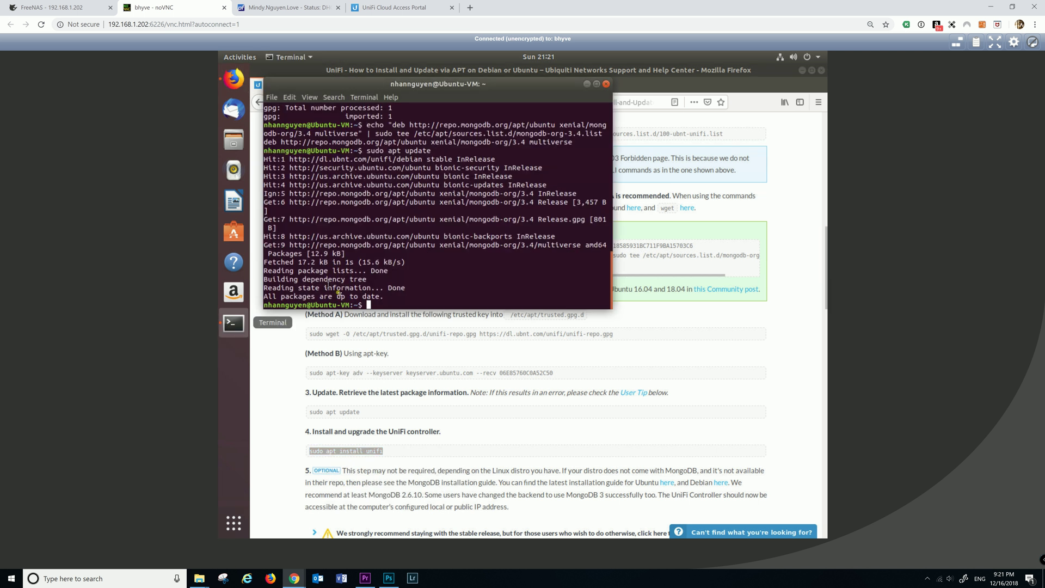
right_click(369, 303)
click(399, 328)
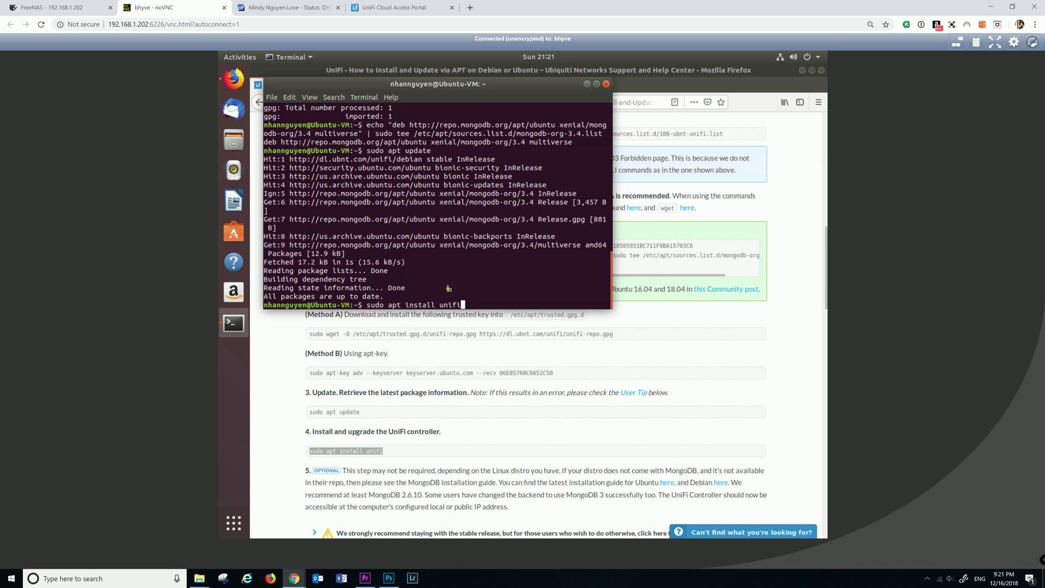
key(Return)
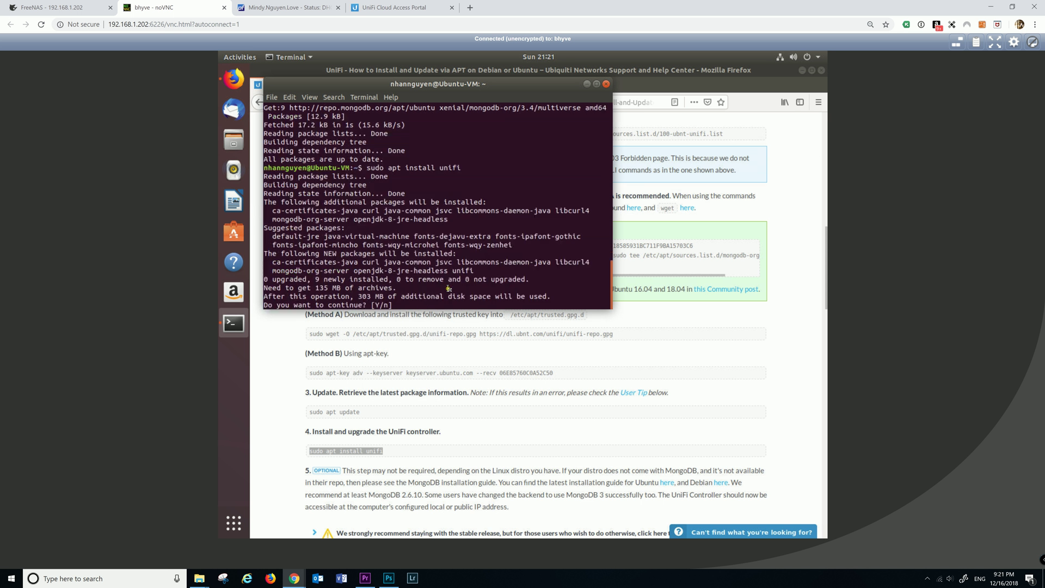
text(y)
key(Return)
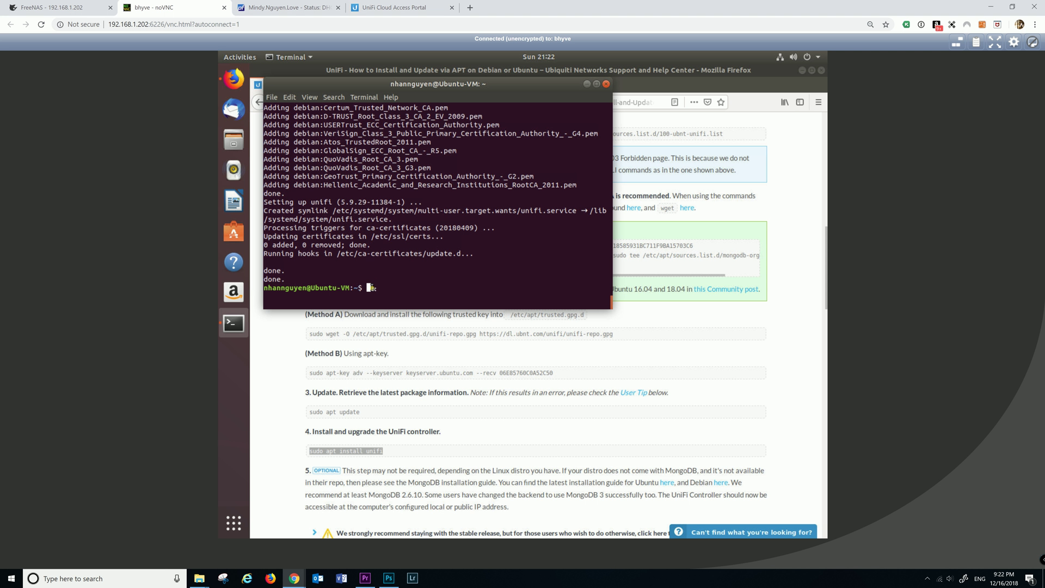
Run 'sudo service unifi start' in Terminal, then close the Terminal window
text(sudo service unifi s)
key(BackSpace)
key(BackSpace)
key(BackSpace)
key(BackSpace)
key(BackSpace)
key(BackSpace)
text(tart)
key(Return)
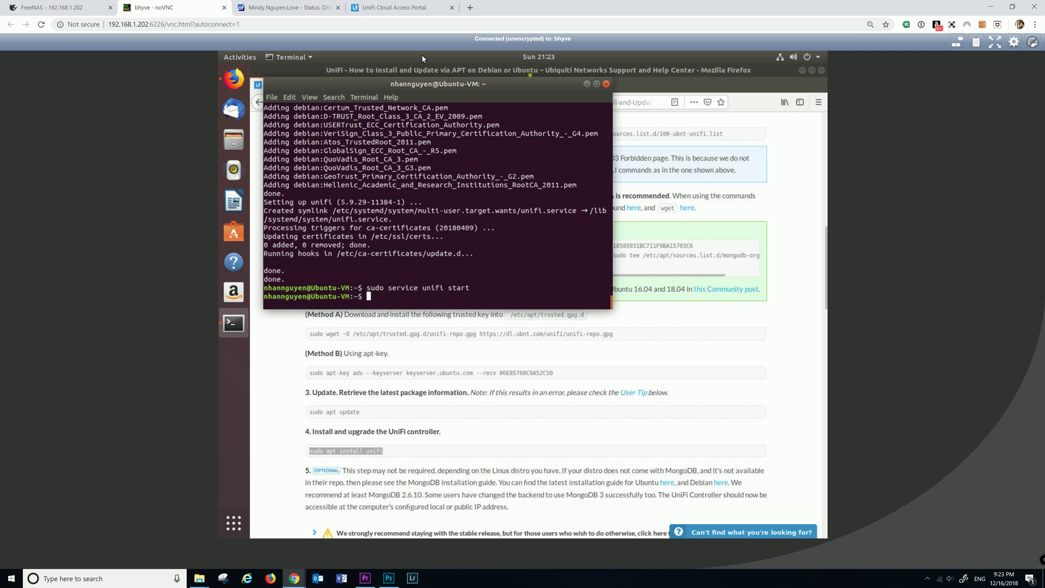
click(606, 84)
click(365, 84)
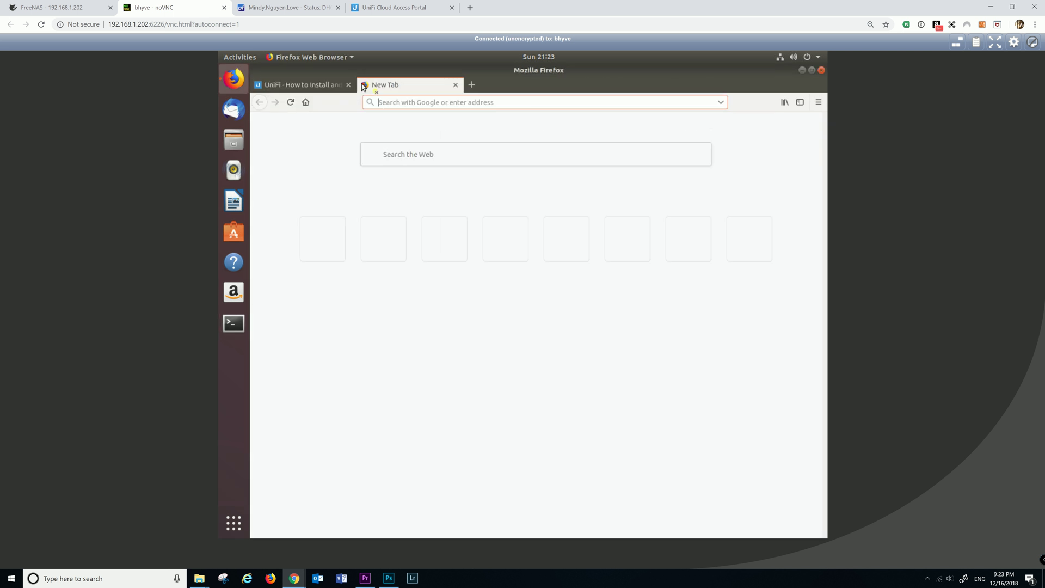
text(htt)
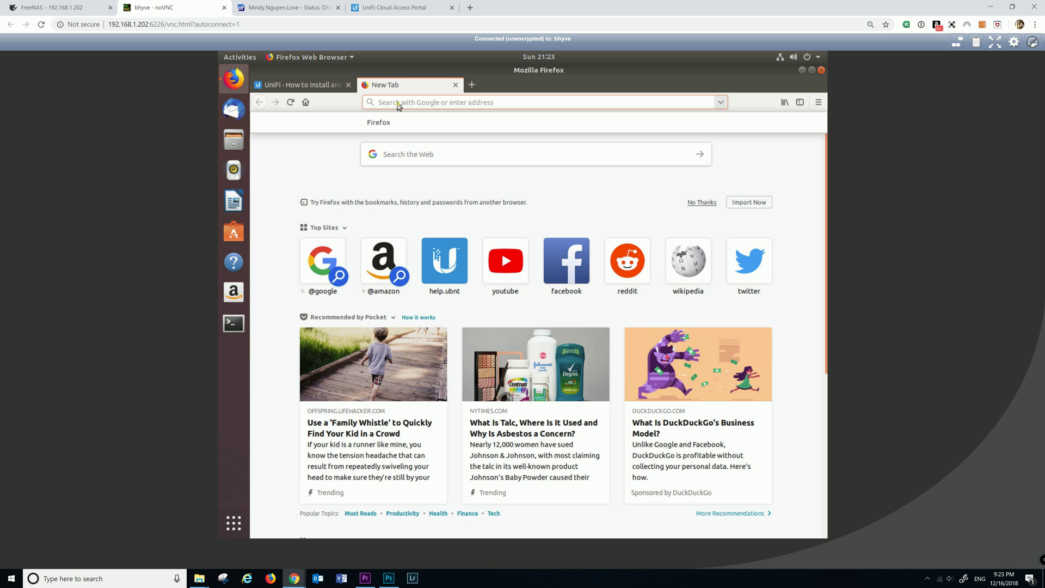
text(ps)
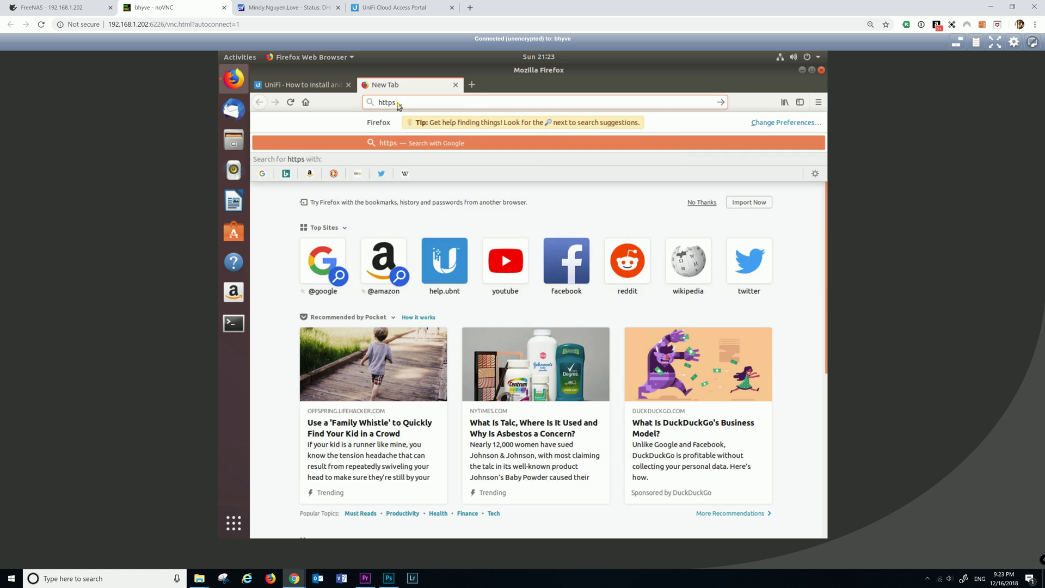
text(:/)
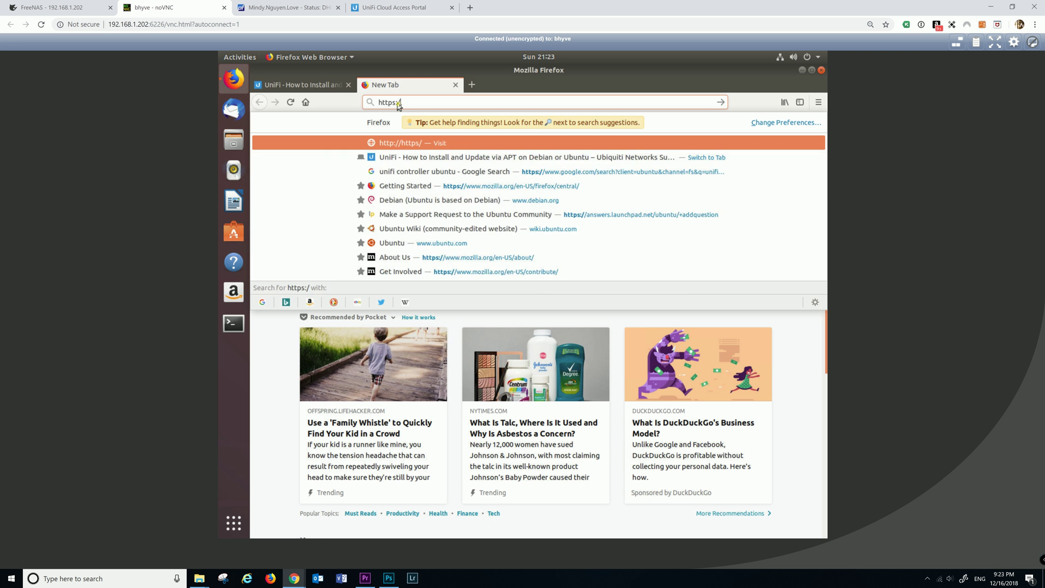
text(/)
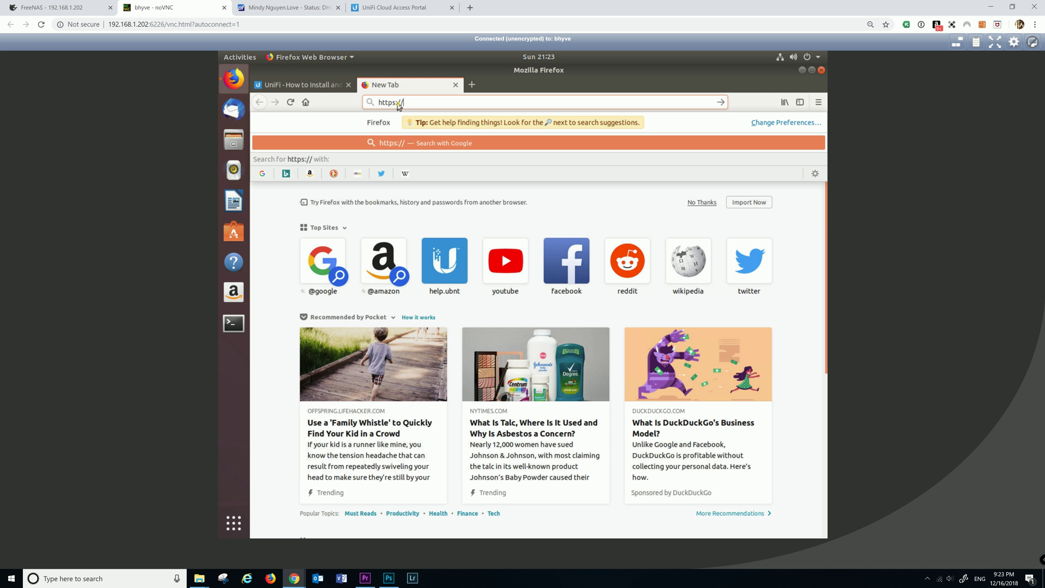
text(locolhost)
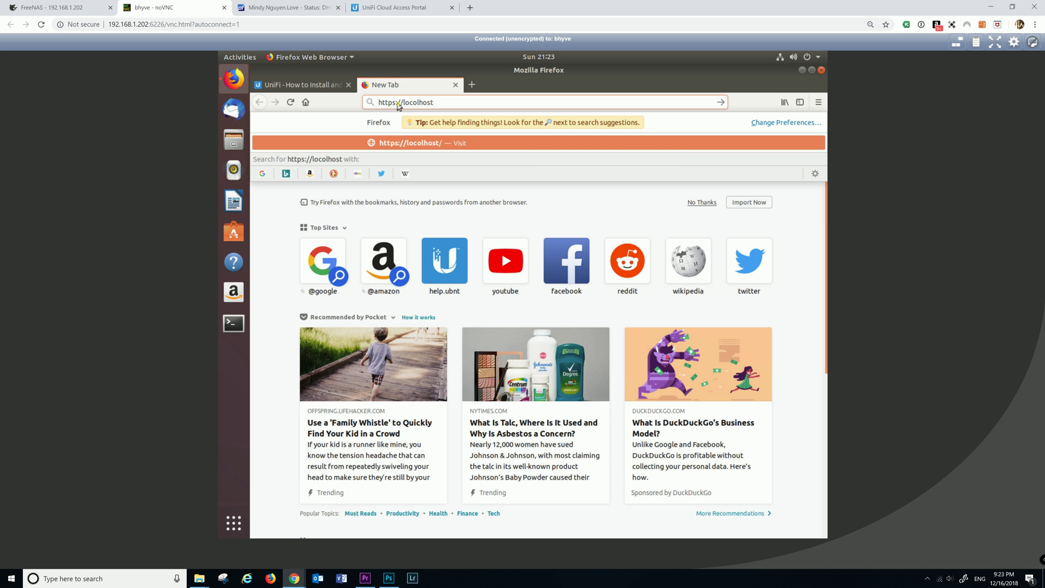
text(:84432)
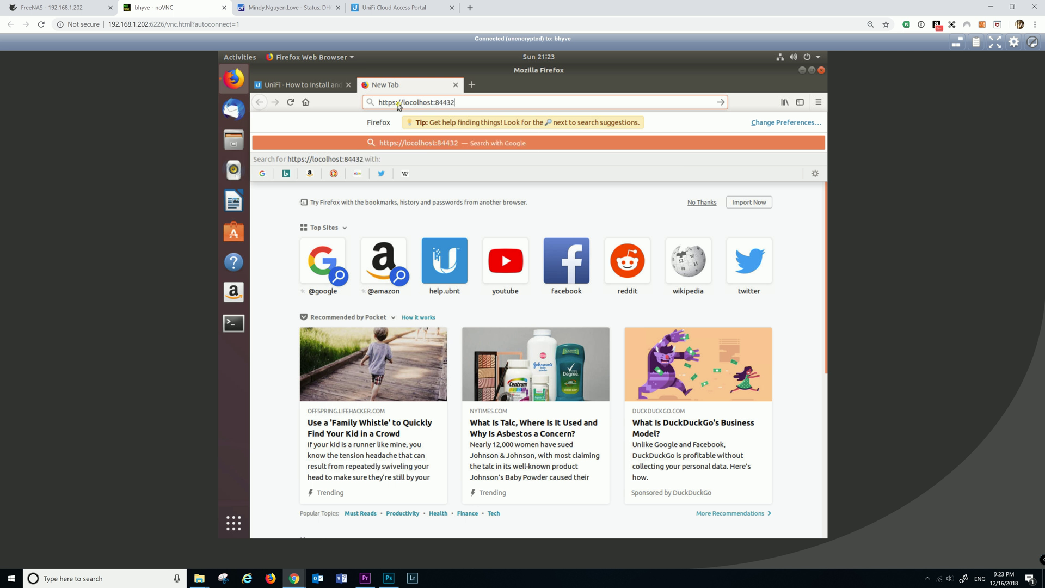
key(BackSpace)
key(Return)
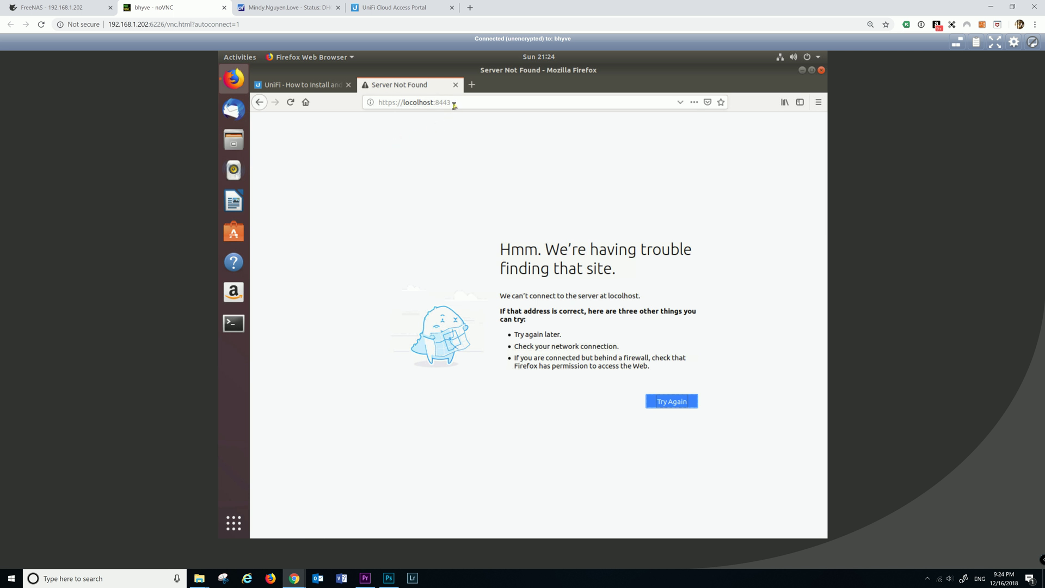
drag(415, 103, 418, 104)
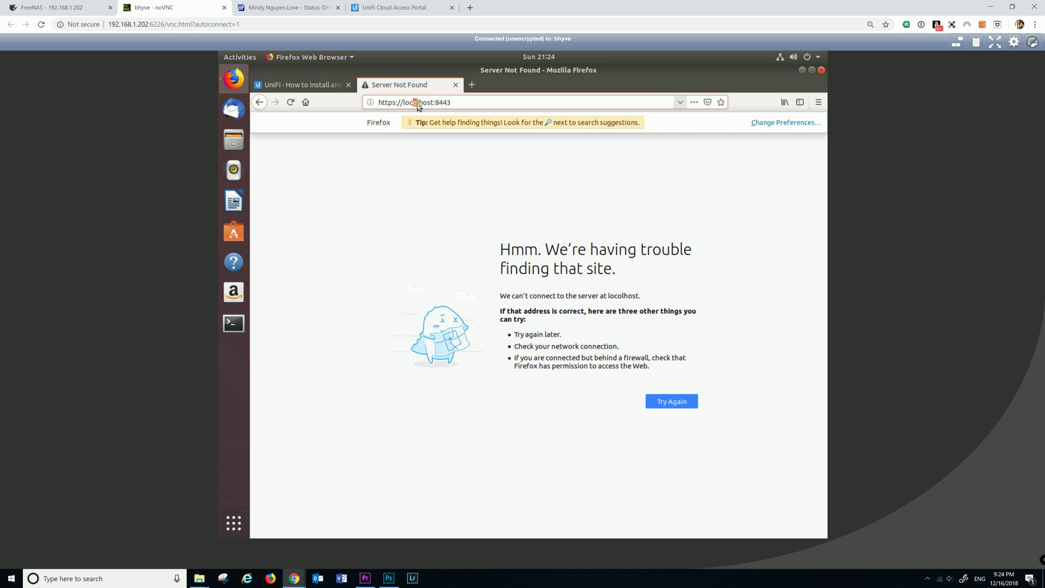
text(a)
click(487, 103)
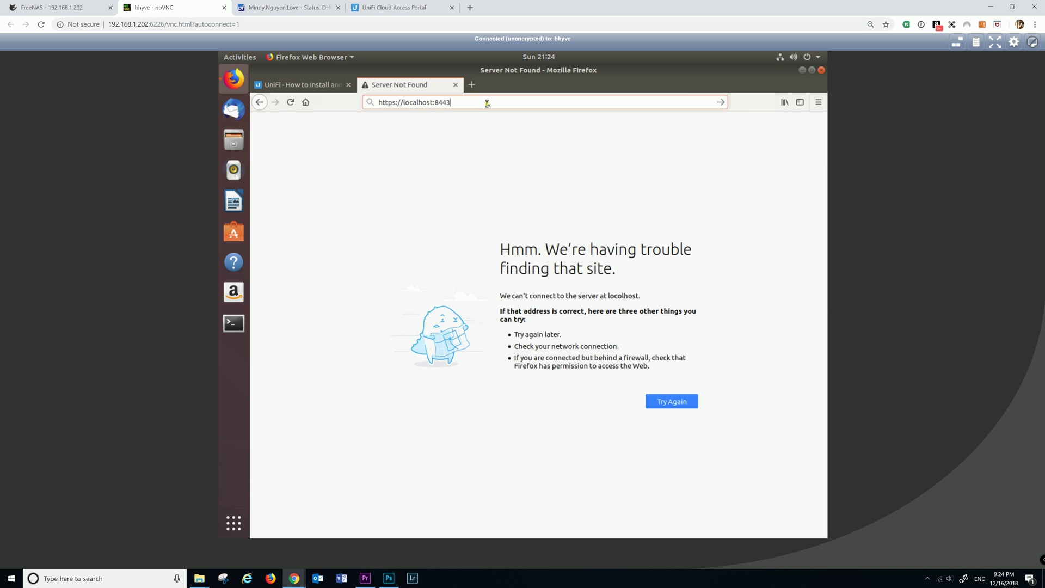
key(Return)
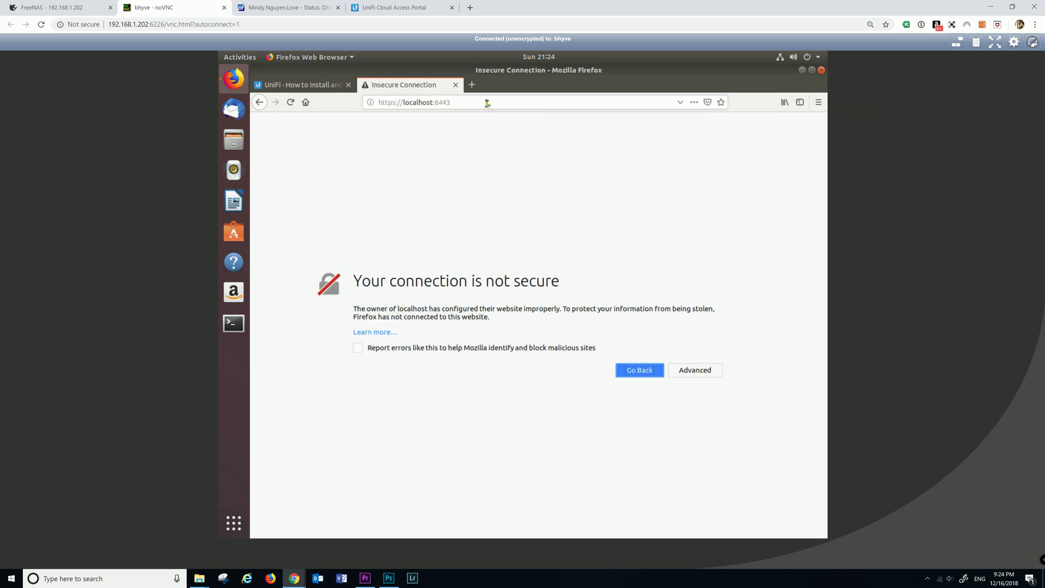
Add a security exception for the certificate warning to reach the UniFi Setup Wizard
click(711, 372)
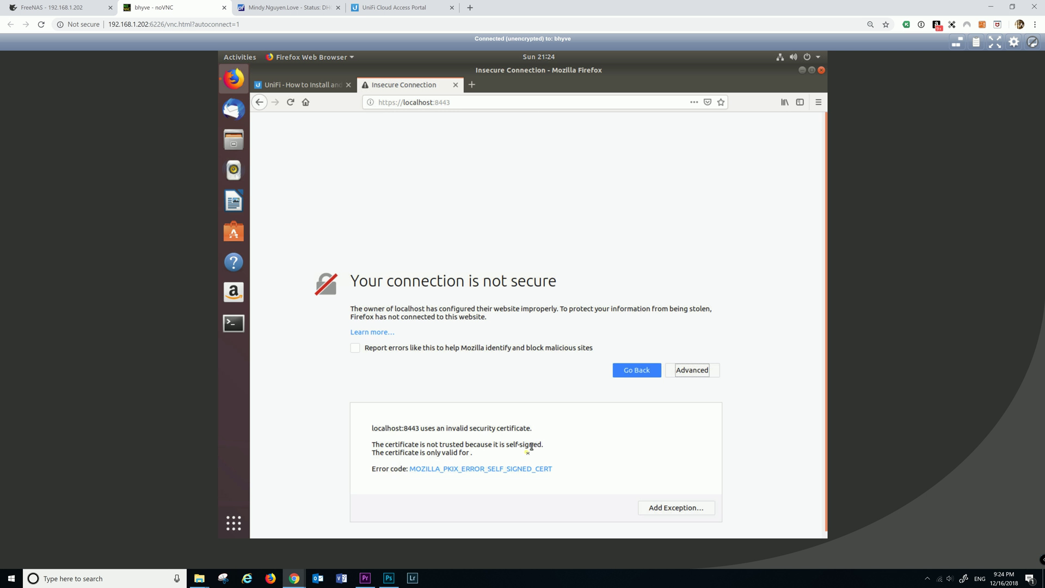
click(671, 502)
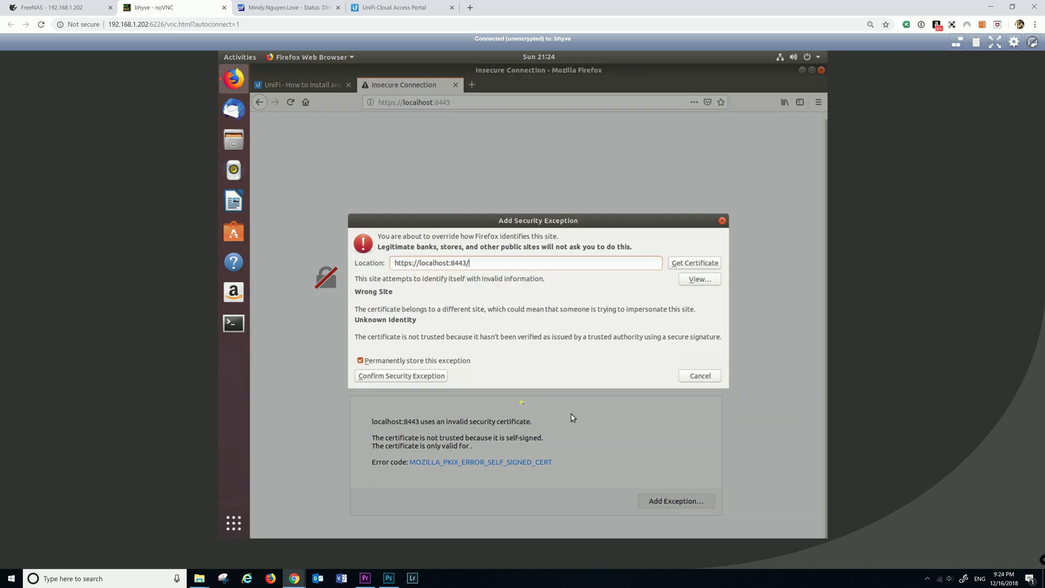
click(439, 377)
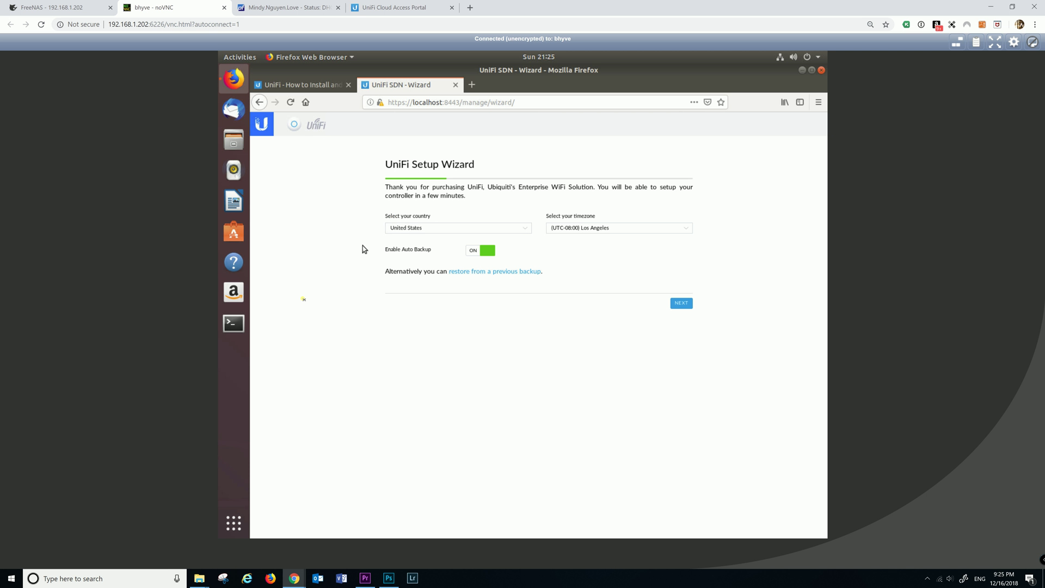
Open a terminal in the VM and run ifconfig to list the network interfaces
click(234, 323)
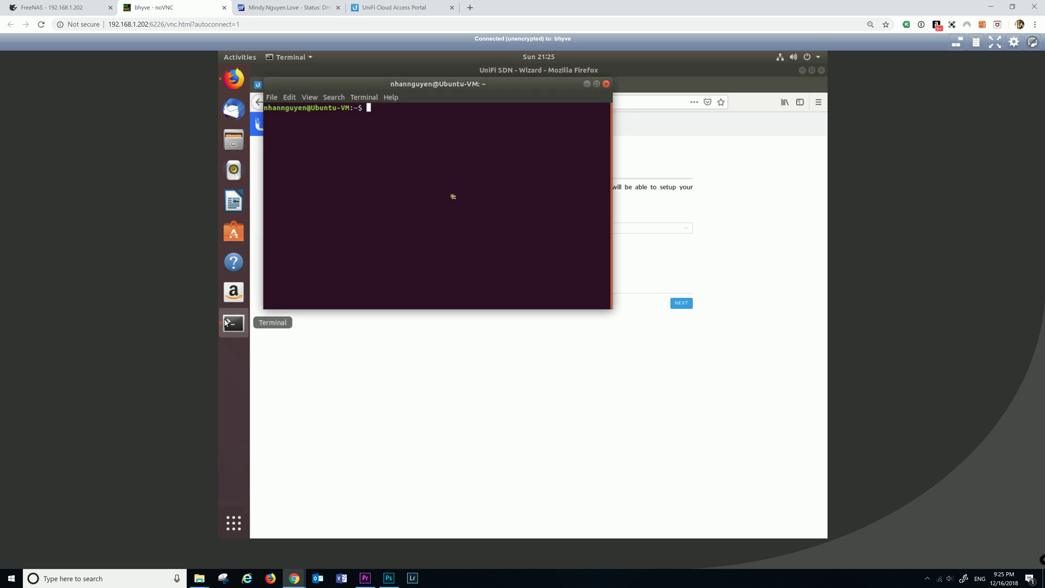
text(if)
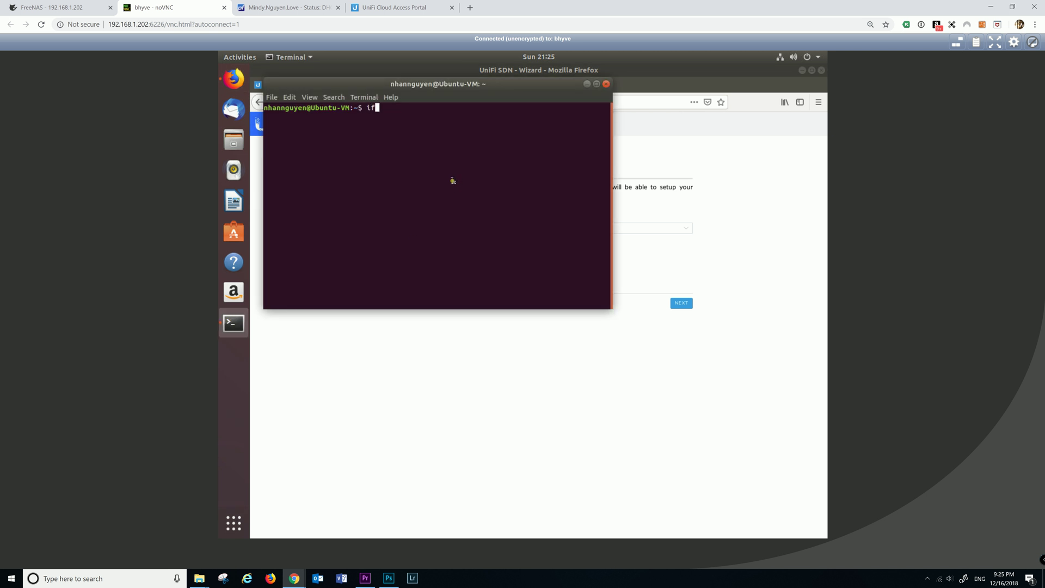
text(config)
key(Return)
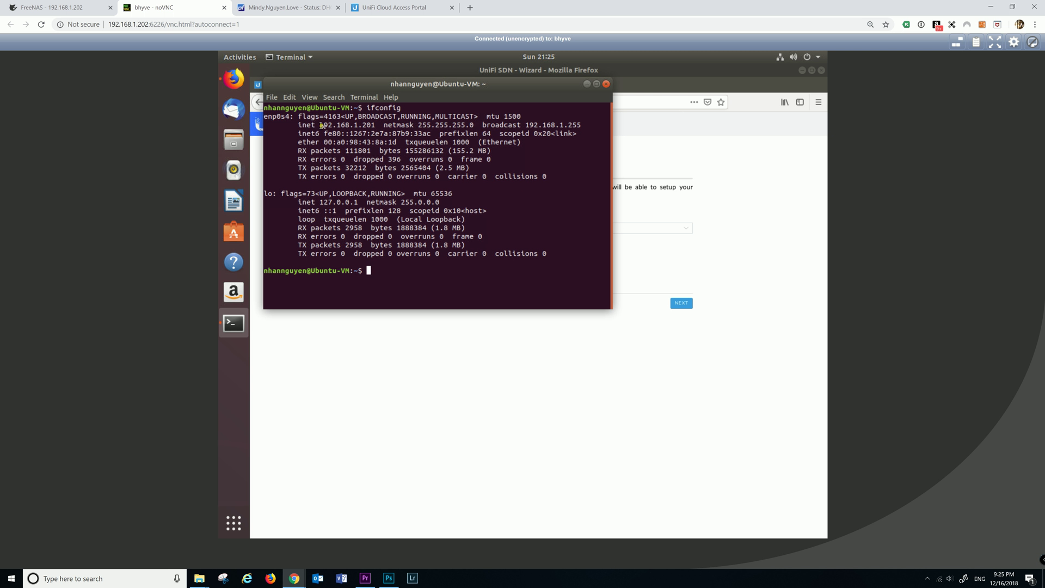
Copy the VM's address 192.168.1.201 from the output and start a new Chrome tab
drag(319, 124, 377, 126)
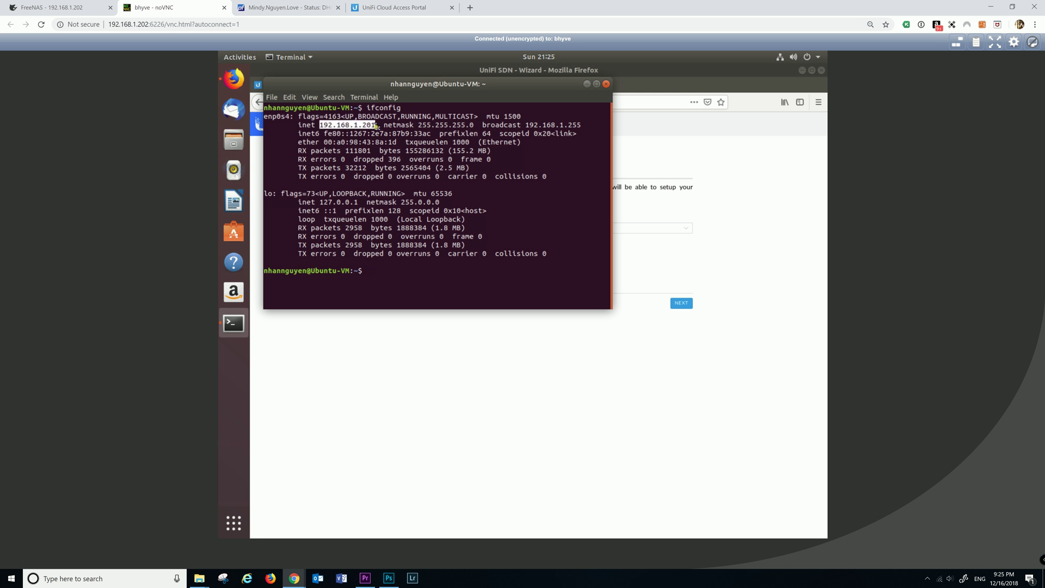
right_click(375, 127)
click(391, 145)
click(471, 8)
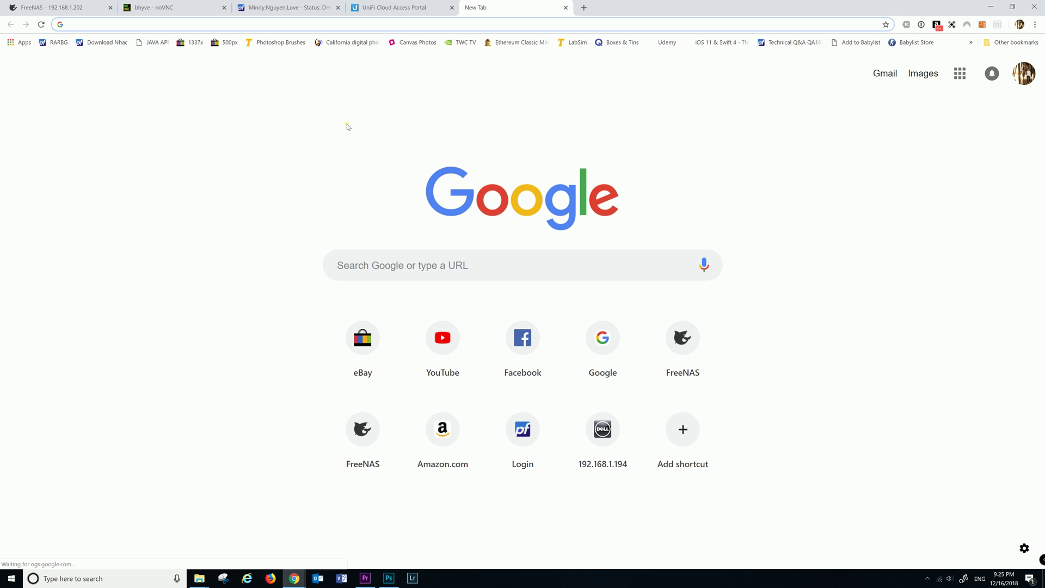
text(https)
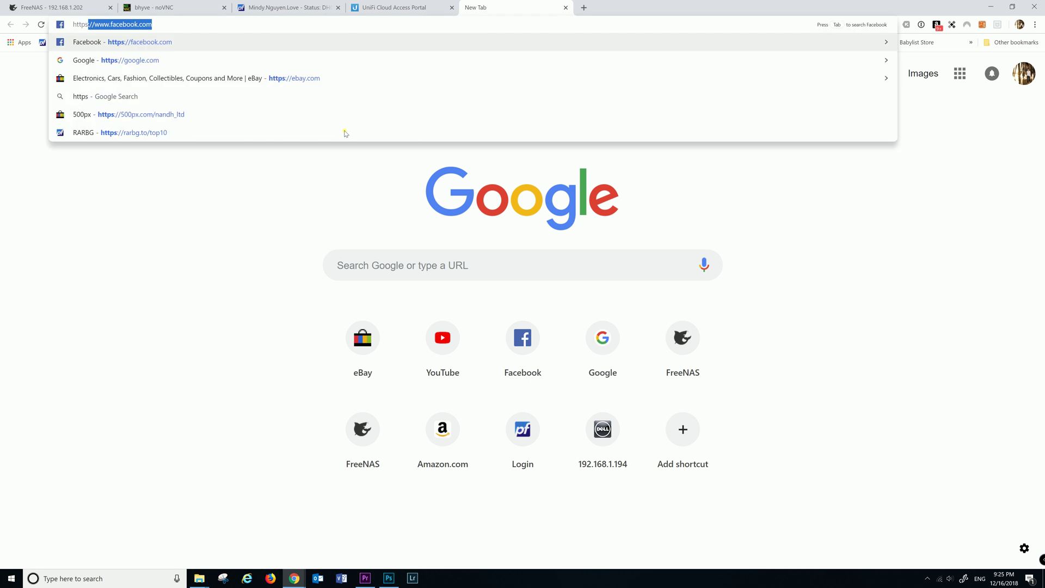
text(://)
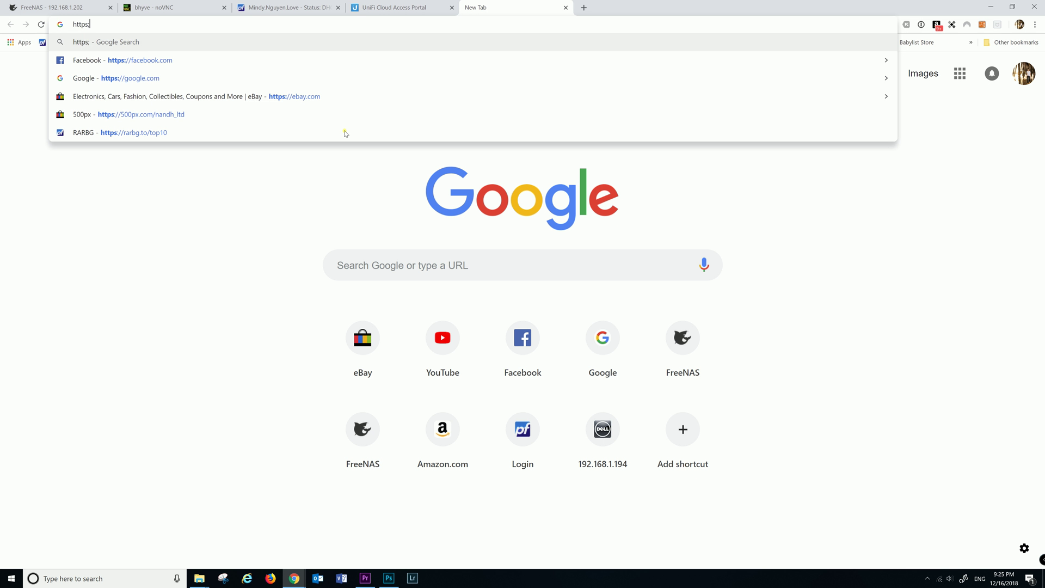
key(BackSpace)
key(BackSpace)
key(BackSpace)
key(BackSpace)
text(:)
key(BackSpace)
key(BackSpace)
text(:)
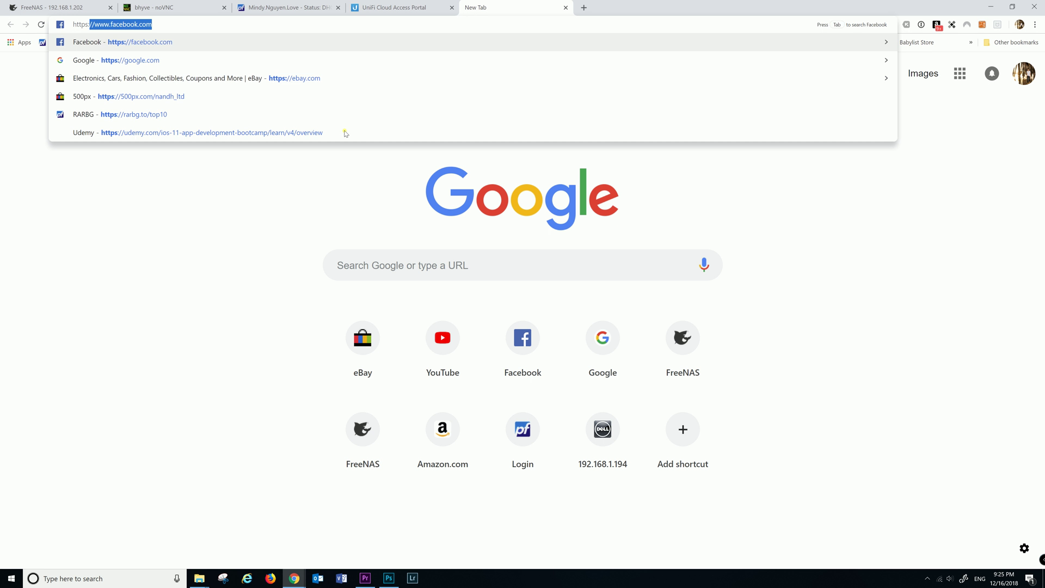
text(//)
key(ctrl+v)
key(ctrl+z)
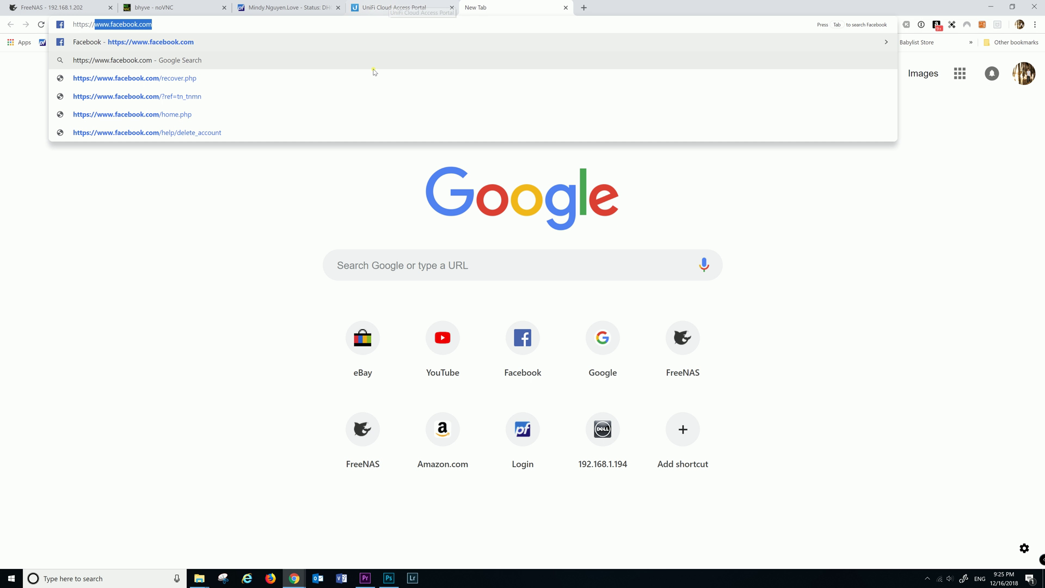
text(192)
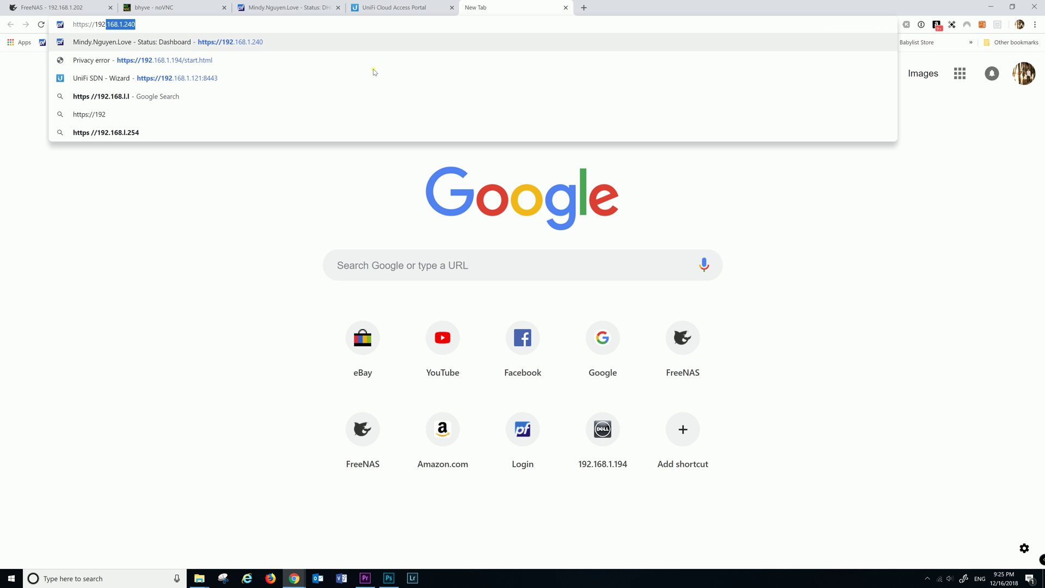
text(.168)
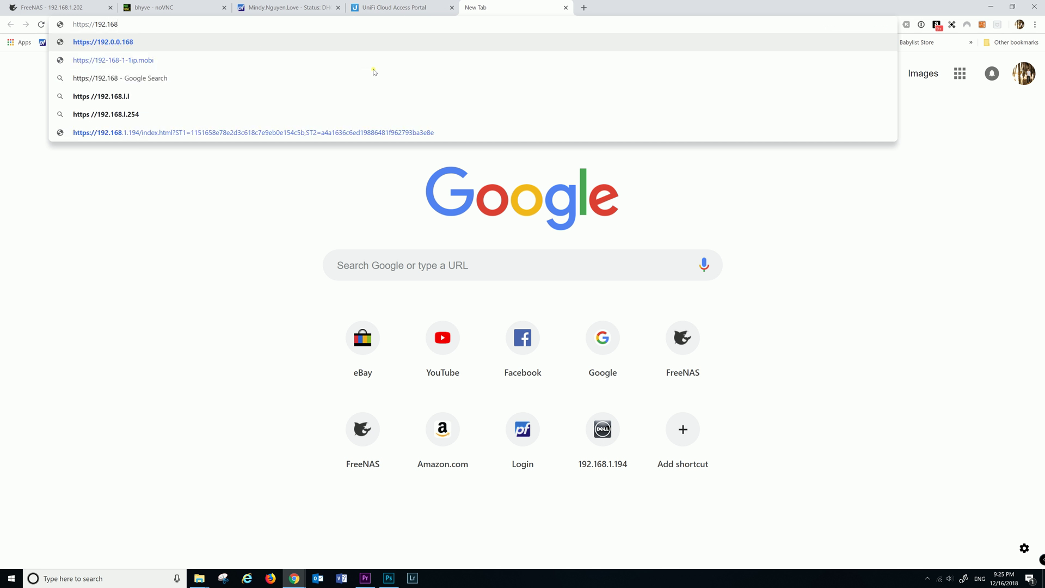
text(.1.)
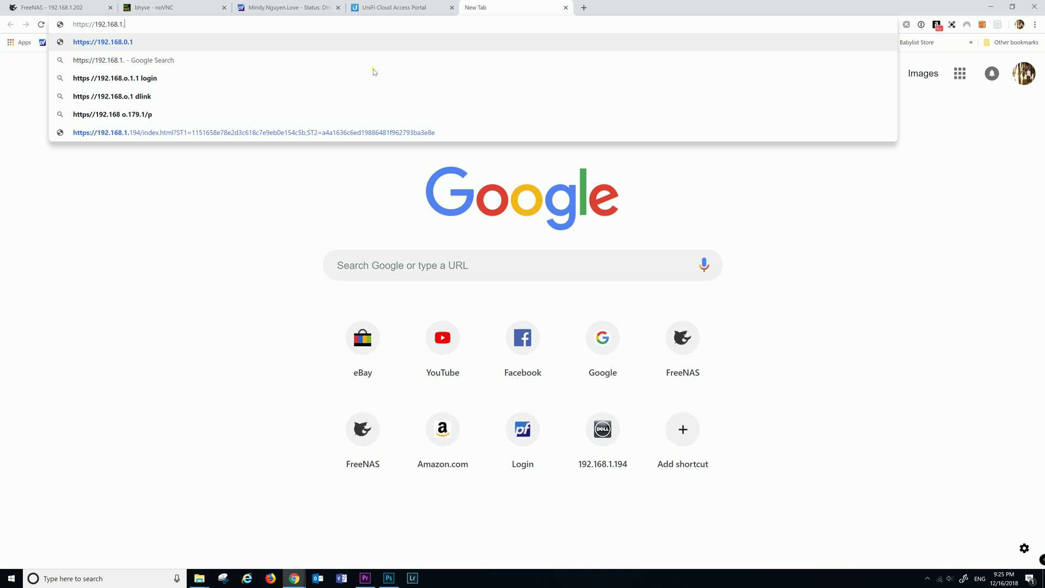
text(201)
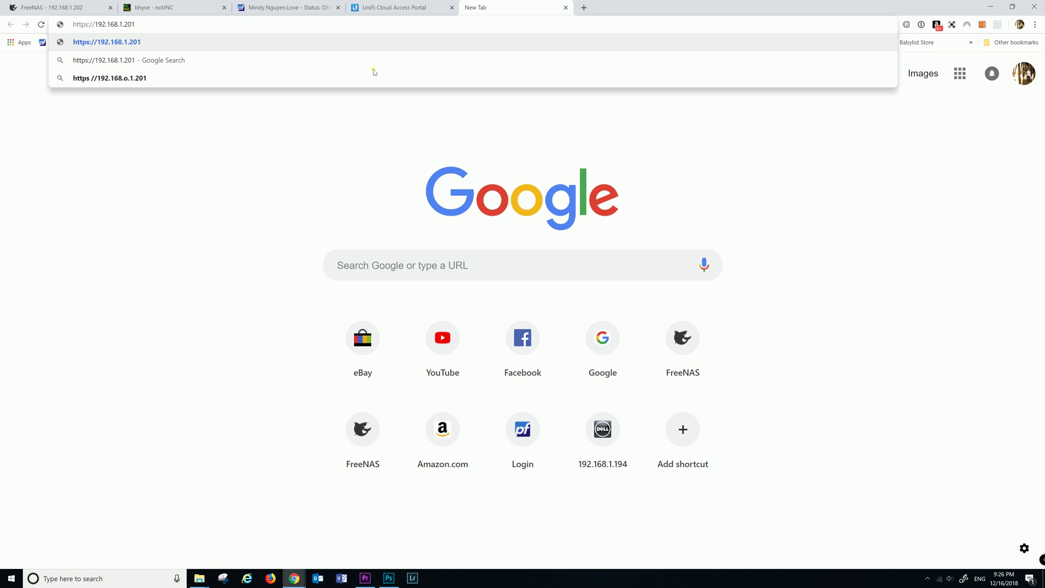
text(:8443)
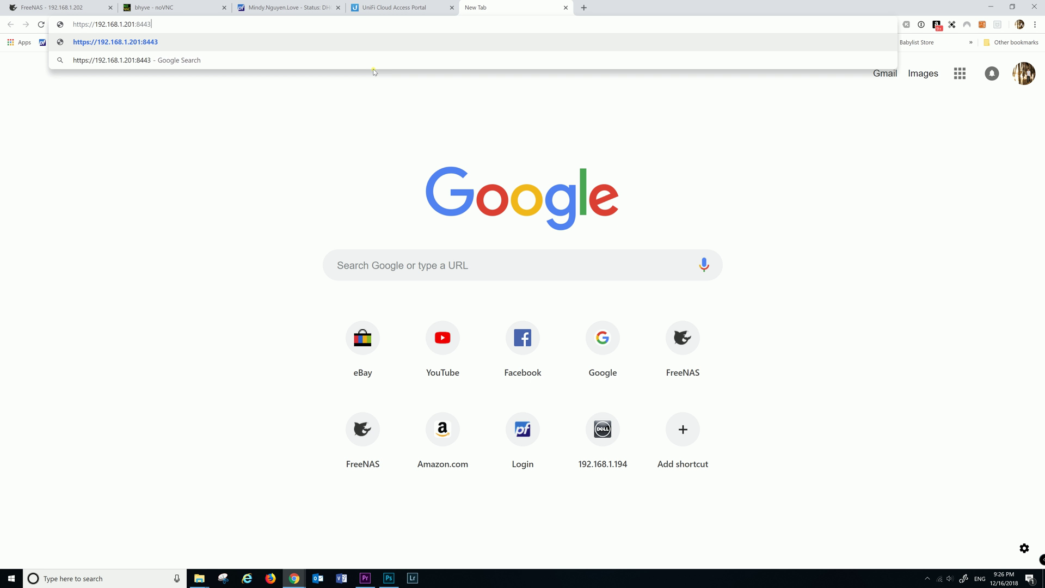
key(Return)
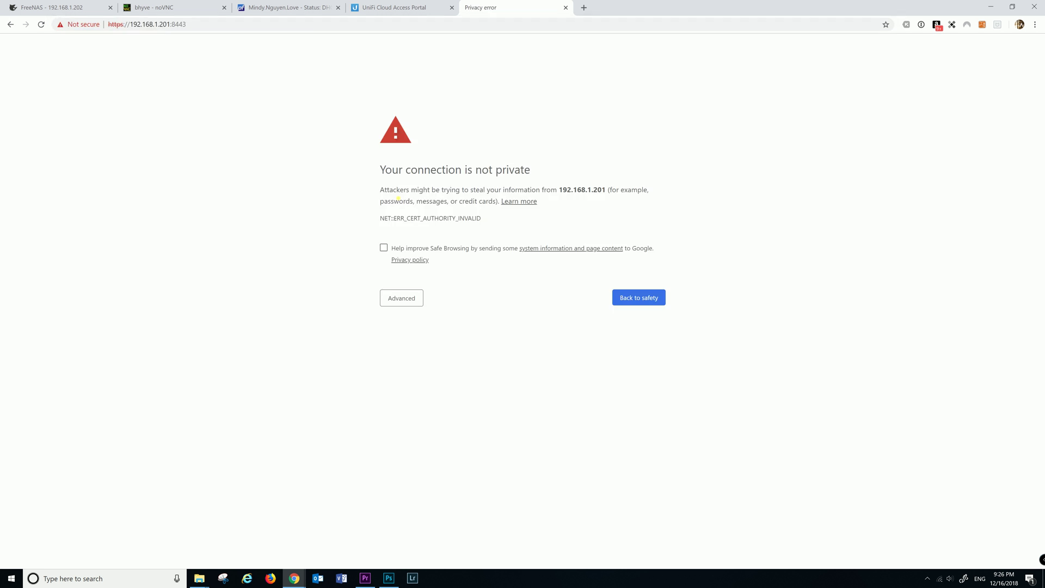
Expand Advanced on the certificate warning to bypass it for 192.168.1.201
click(397, 298)
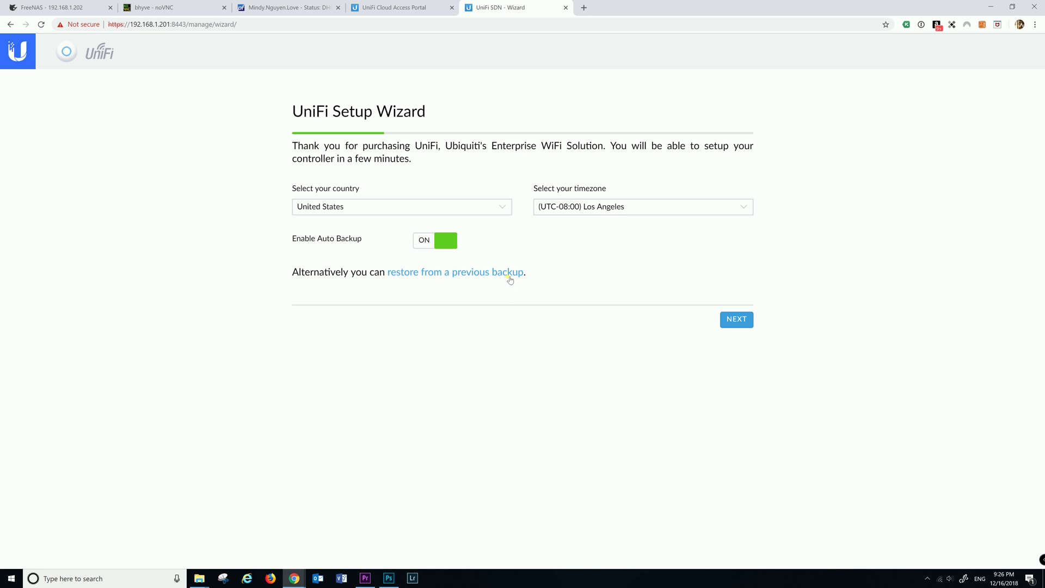
Restore the controller from the 5.6.40.unf backup in Downloads and confirm the restore
click(473, 278)
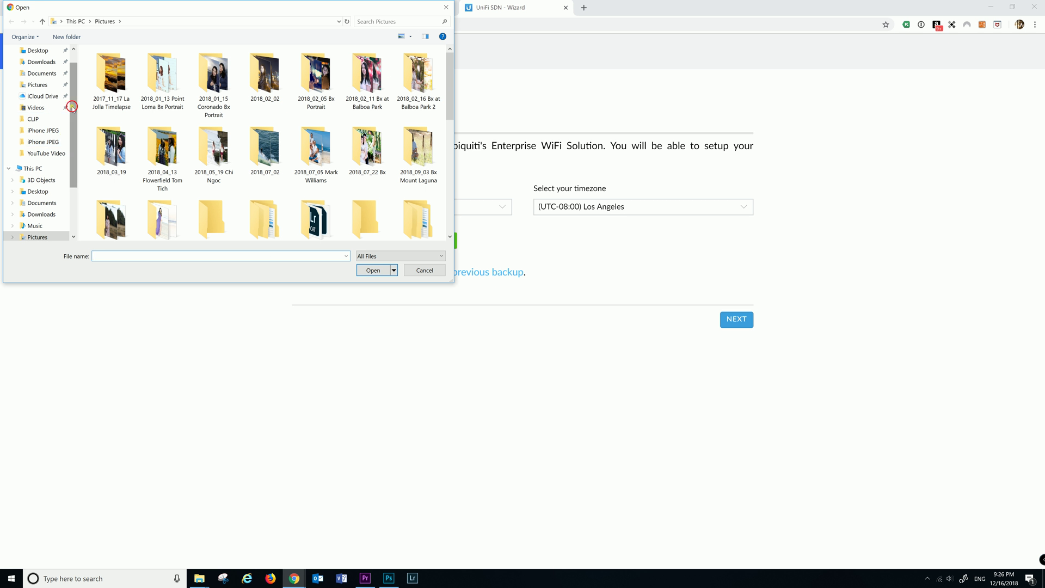
drag(70, 105, 71, 133)
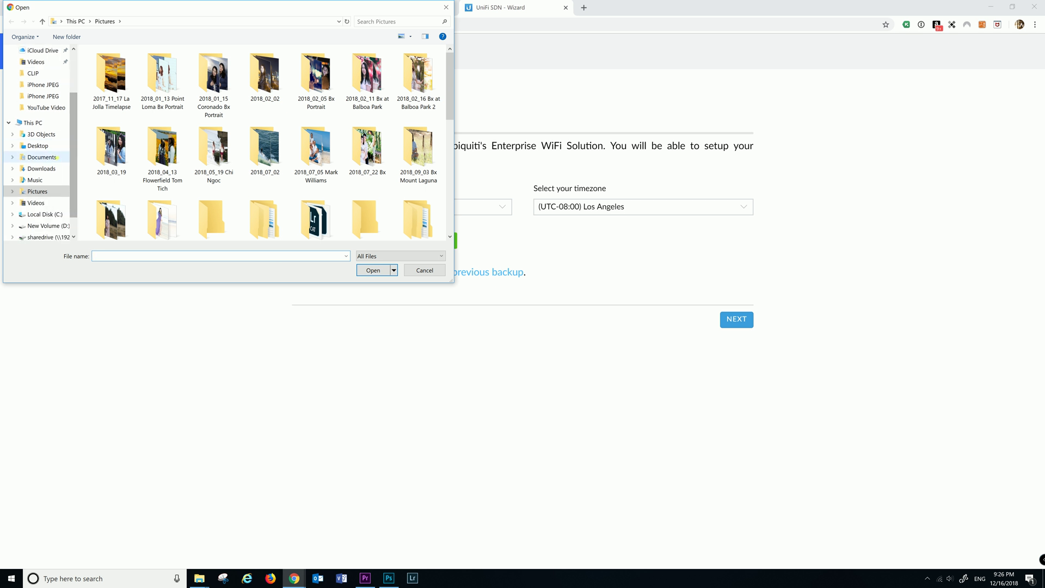
click(55, 164)
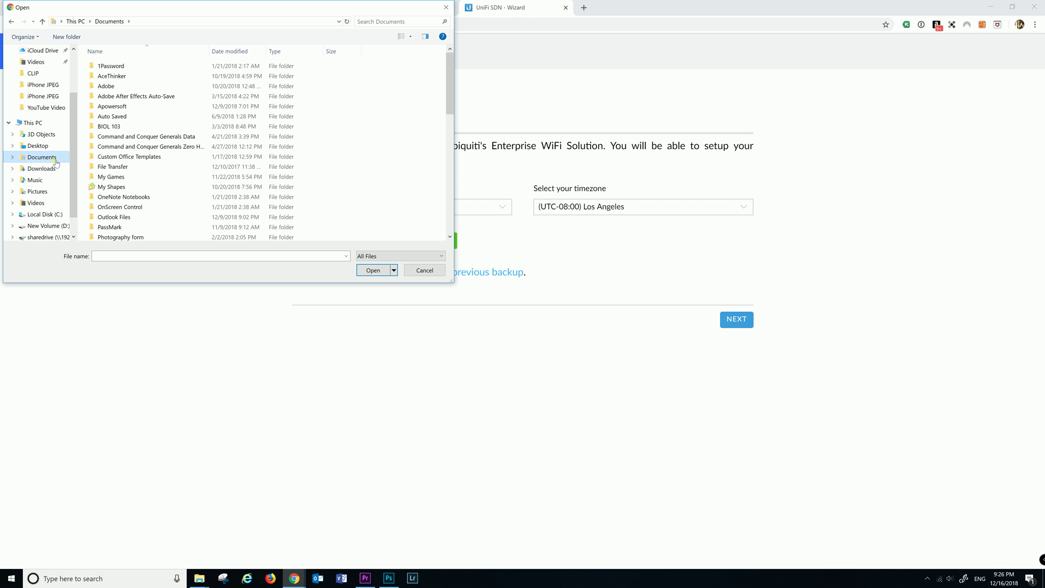
scroll(245, 163, down, 2)
scroll(388, 139, down, 5)
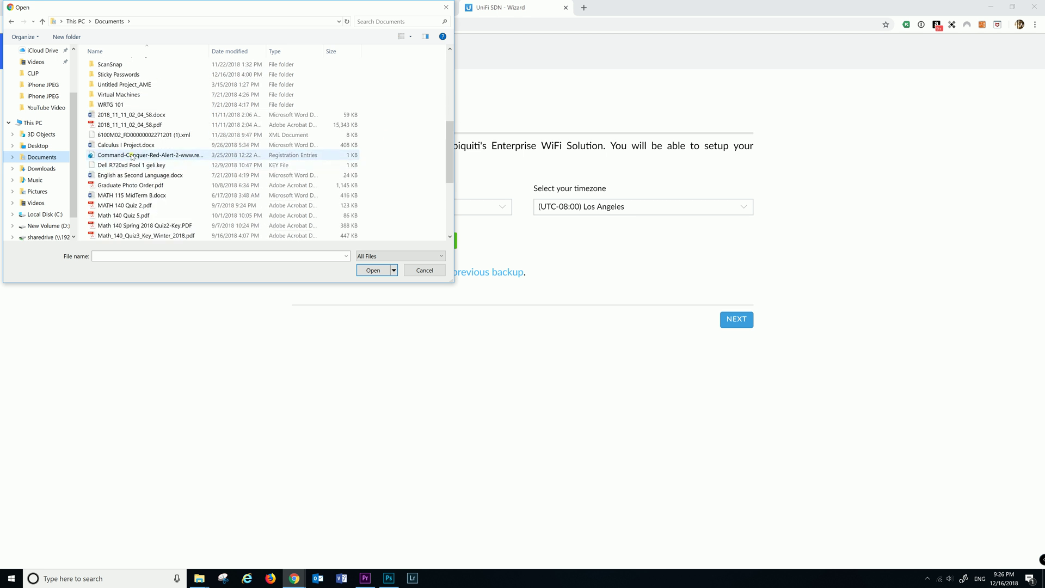
scroll(132, 157, down, 5)
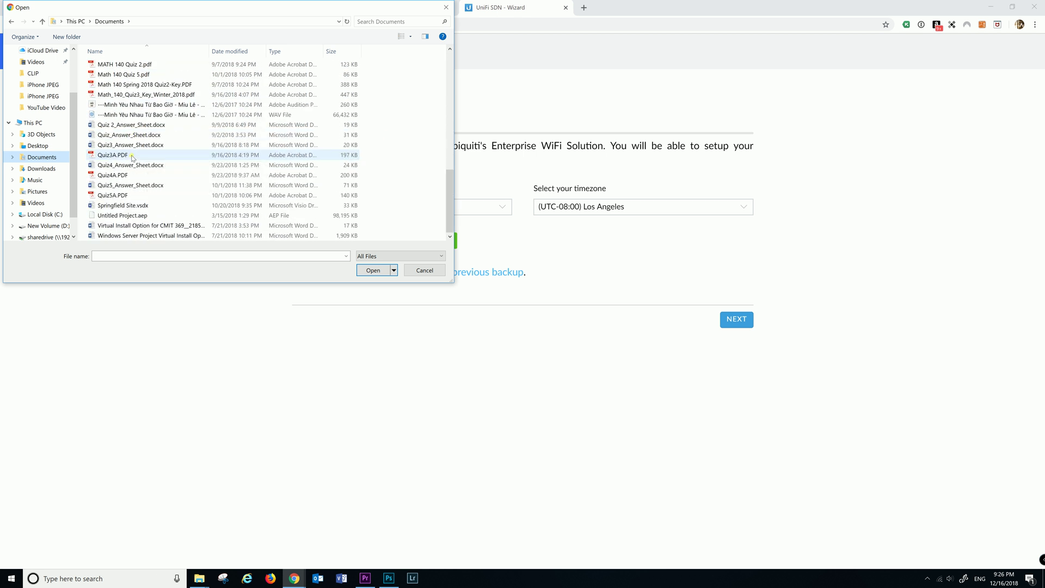
scroll(132, 156, up, 5)
click(41, 168)
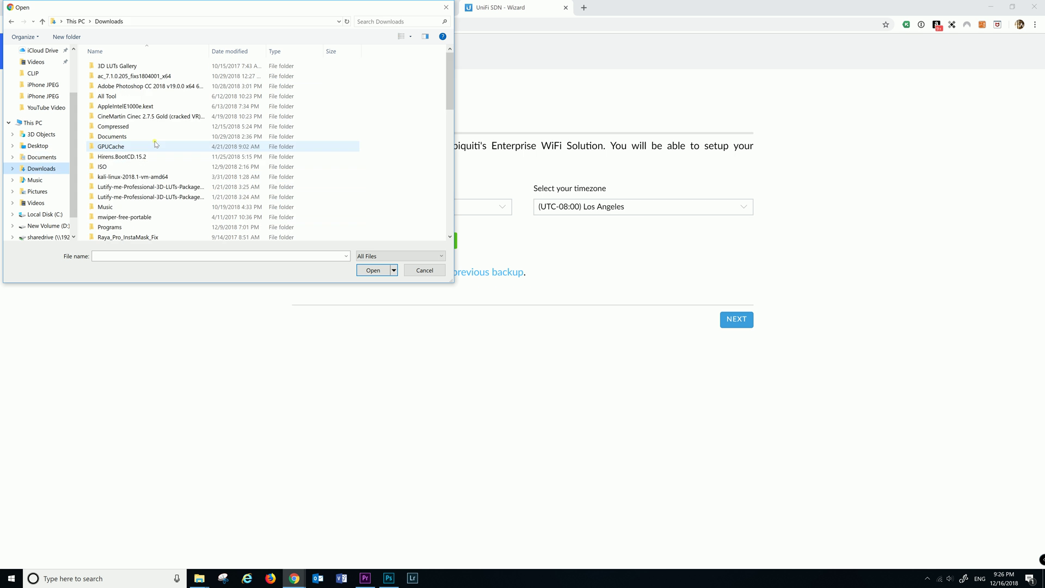
scroll(177, 140, down, 4)
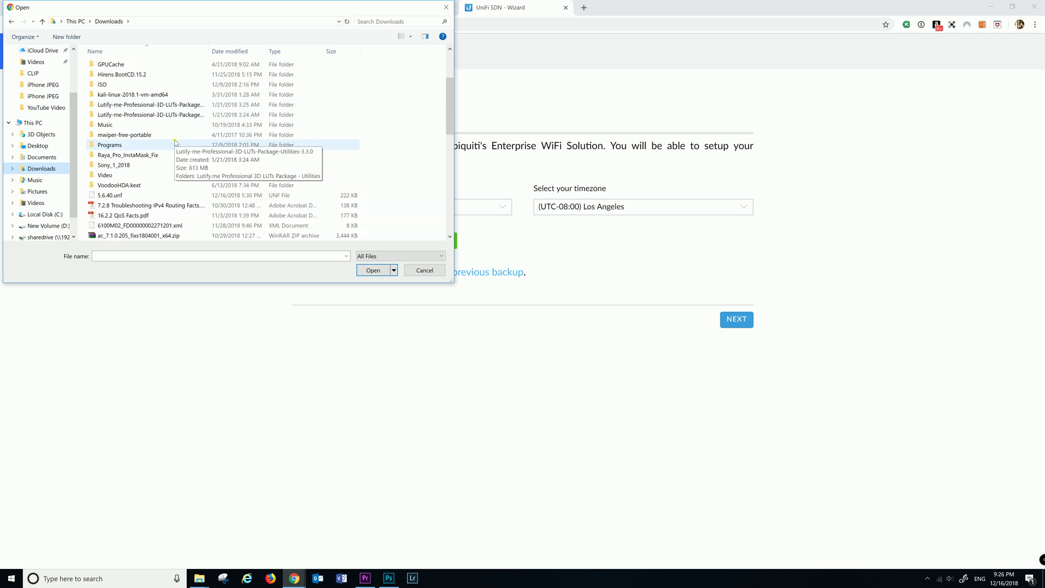
double_click(109, 165)
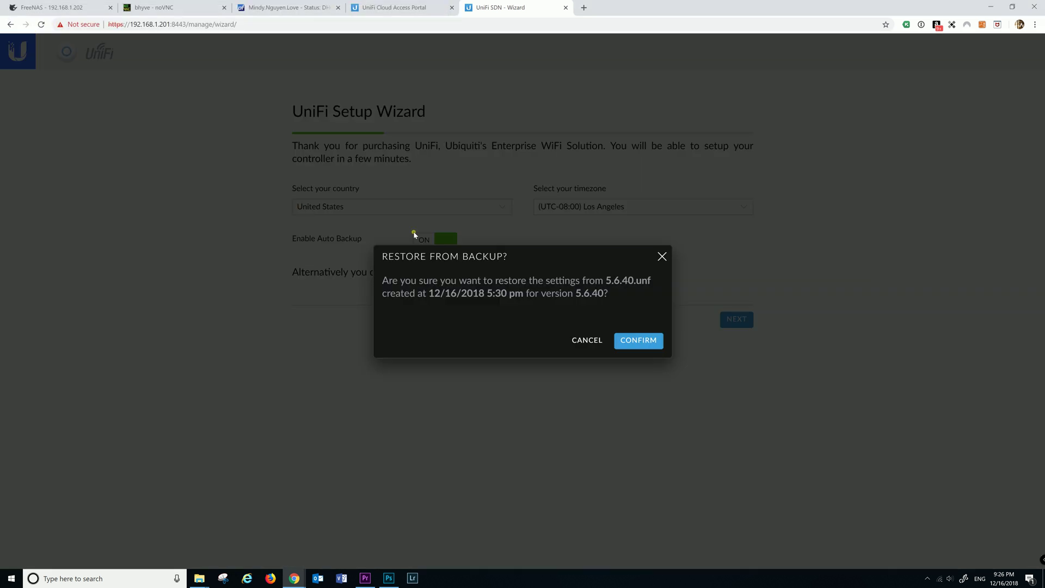
click(639, 341)
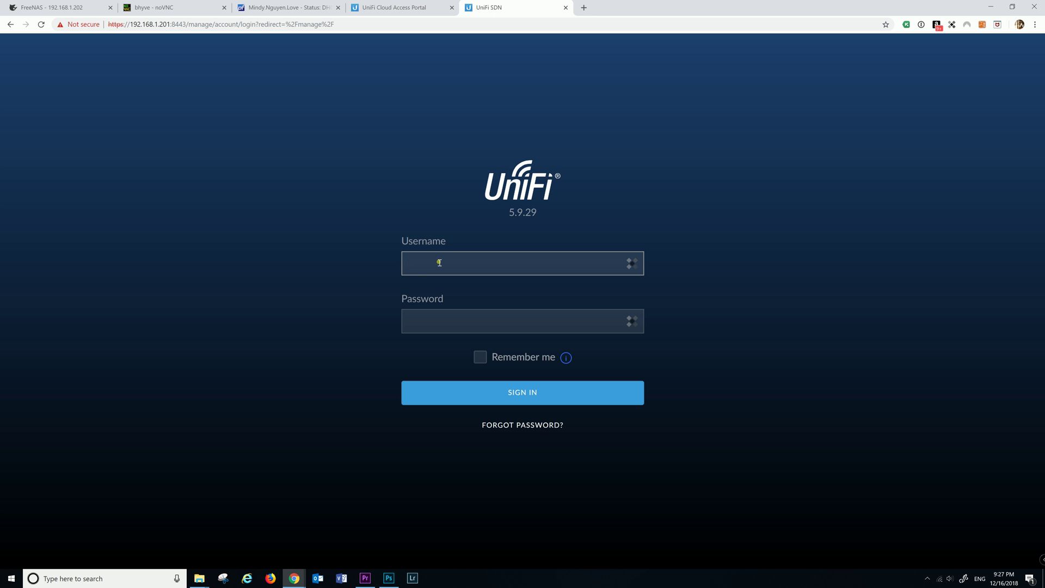
Enter the username and password, submit the sign-in, and dismiss the password manager prompt
text(nhannguyen)
key(Tab)
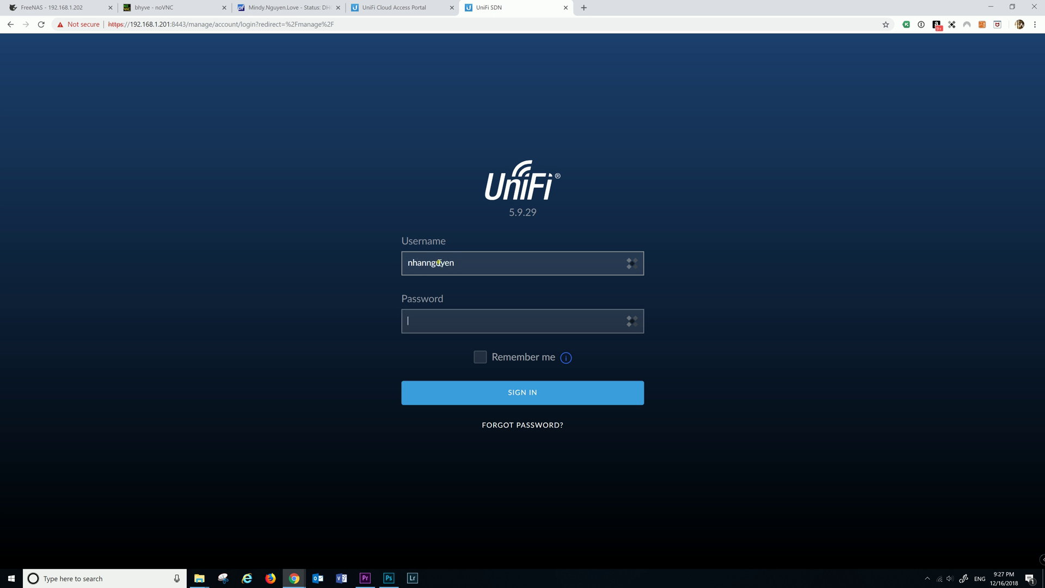
text(•••)
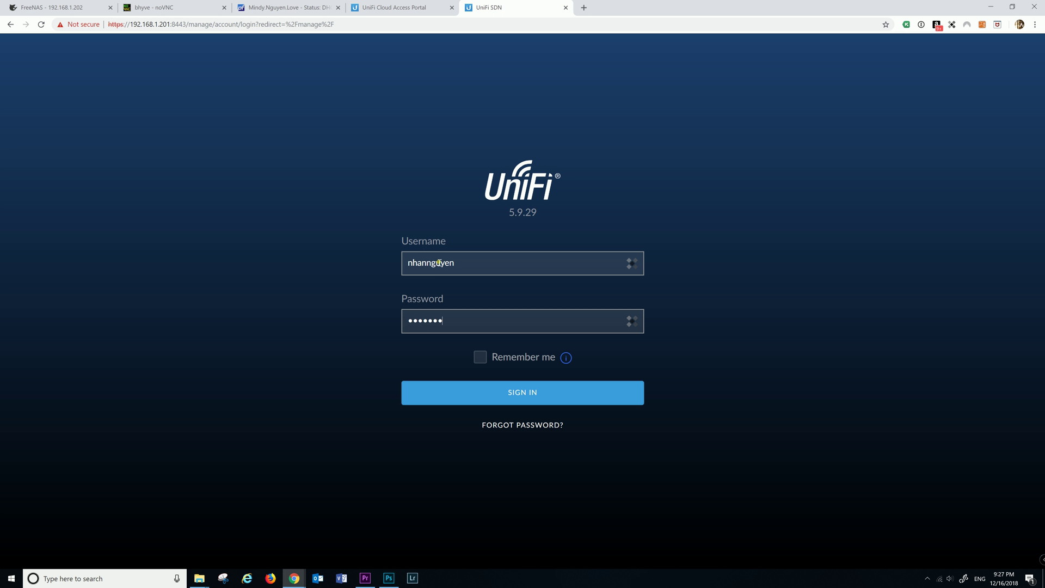
key(Return)
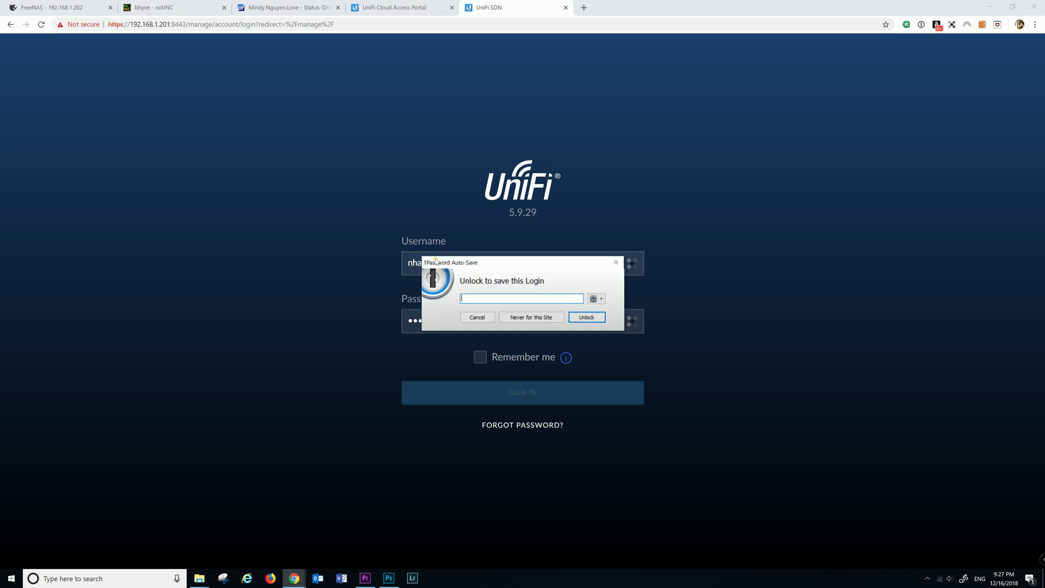
click(473, 318)
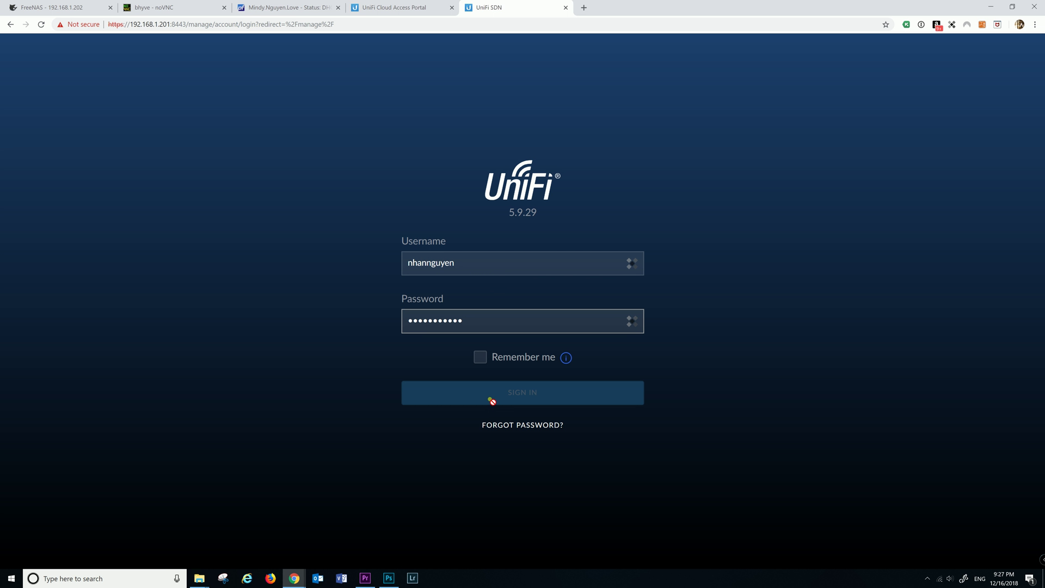
click(480, 357)
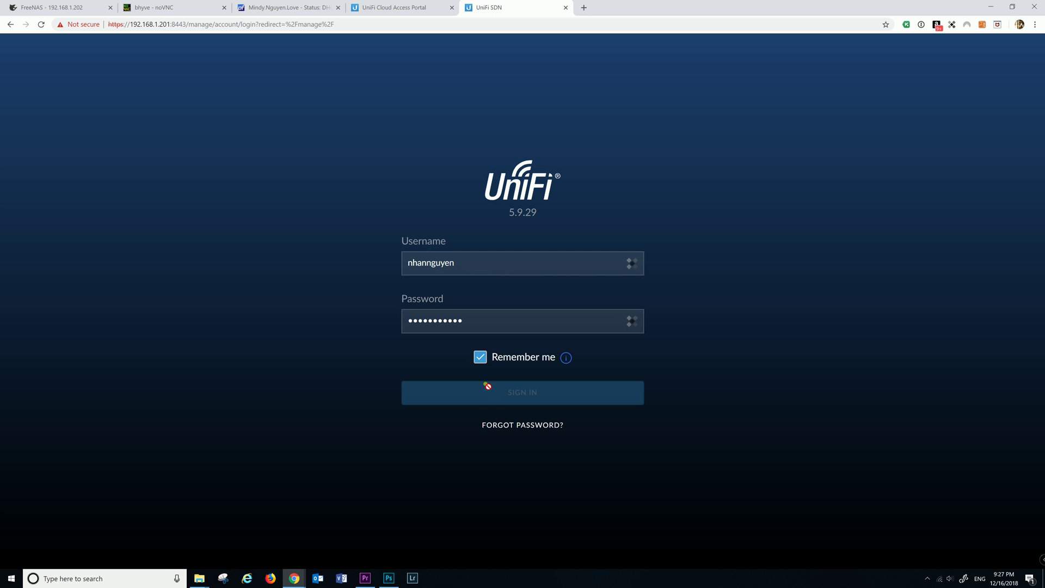
Resubmit the sign-in form after checking the VM's IP in its console tab
click(474, 328)
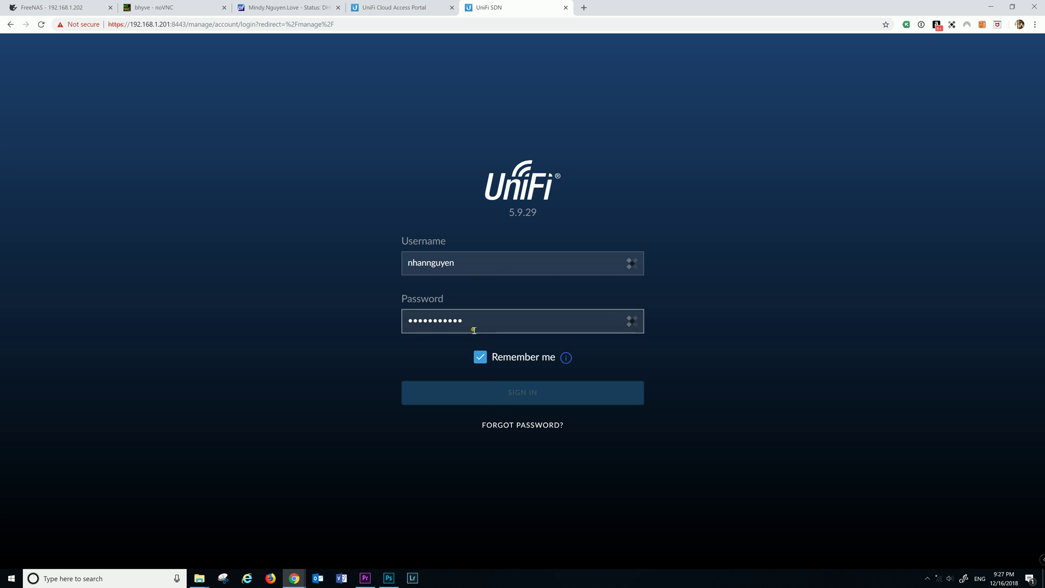
key(Return)
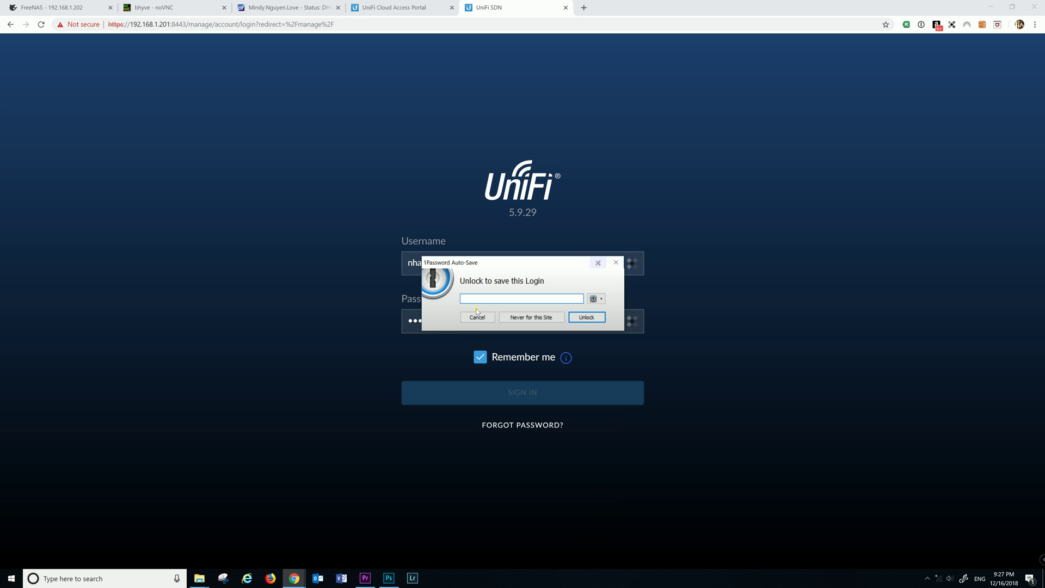
click(477, 316)
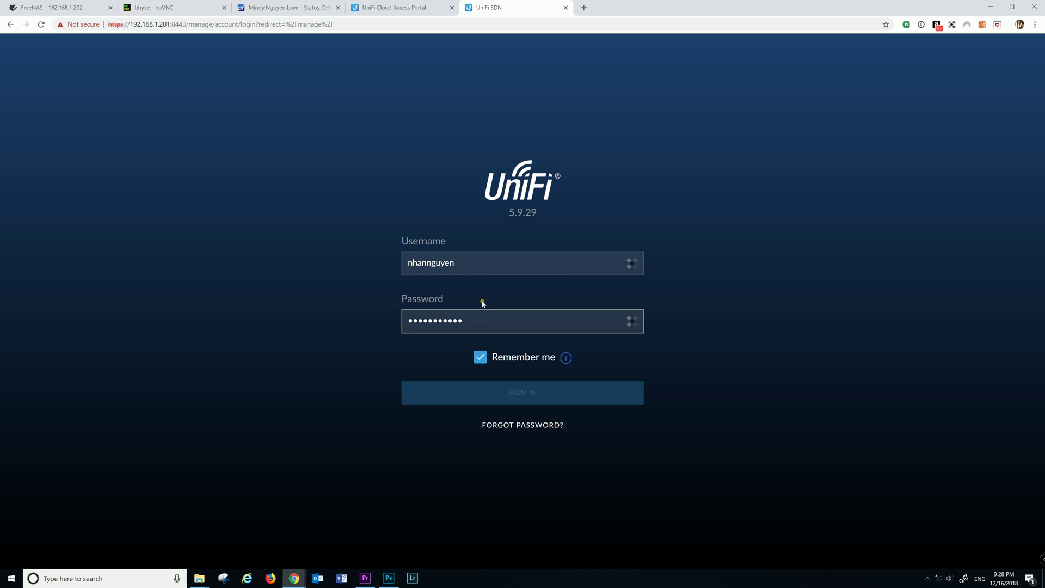
click(145, 9)
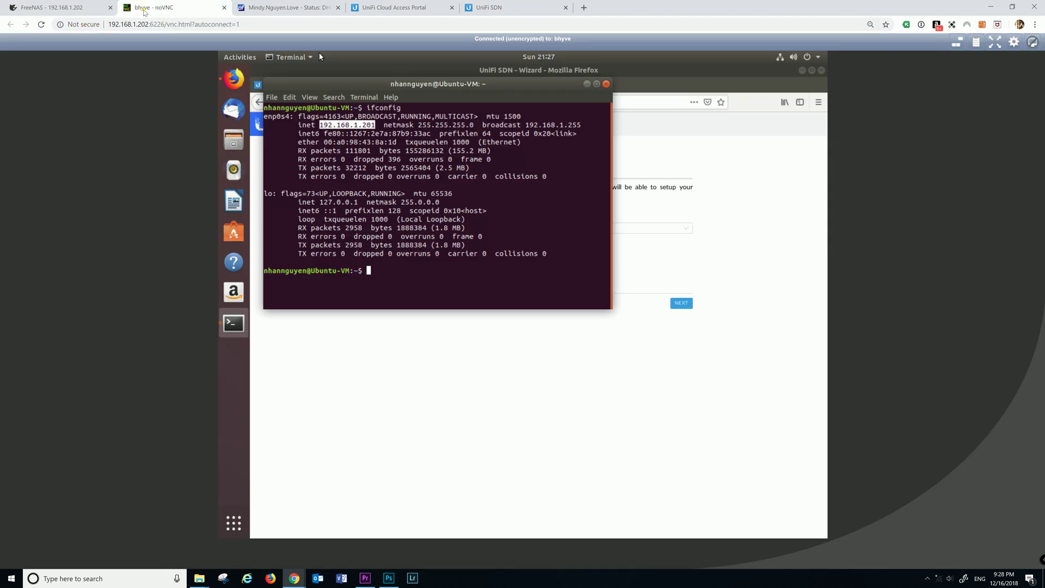
click(531, 9)
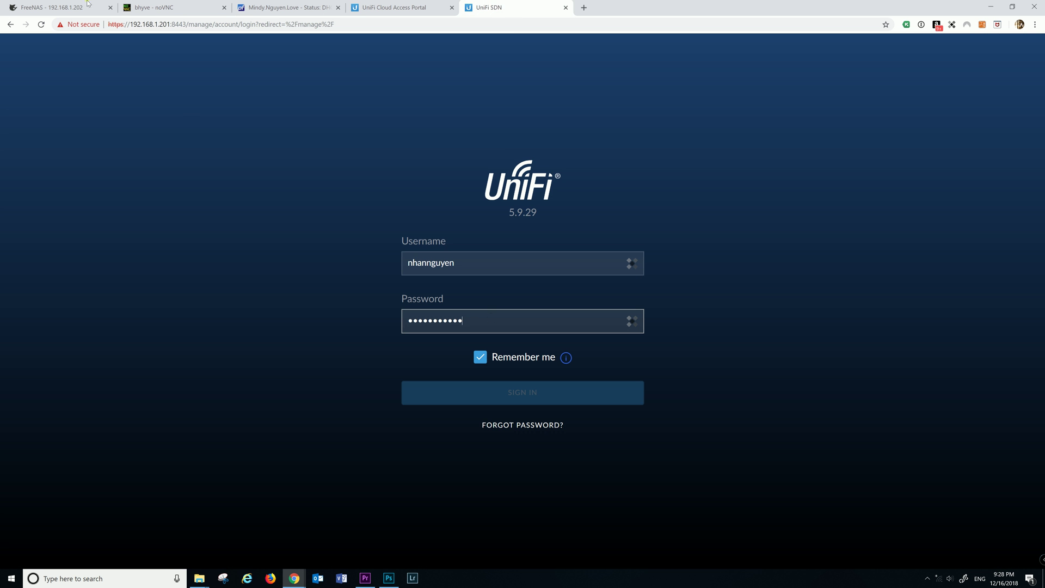
key(Return)
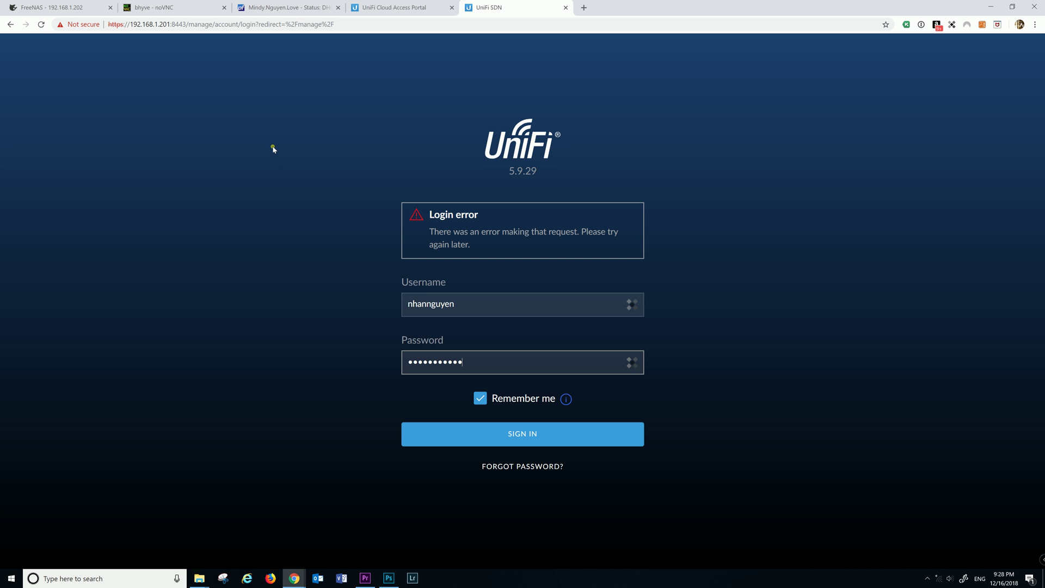
click(42, 24)
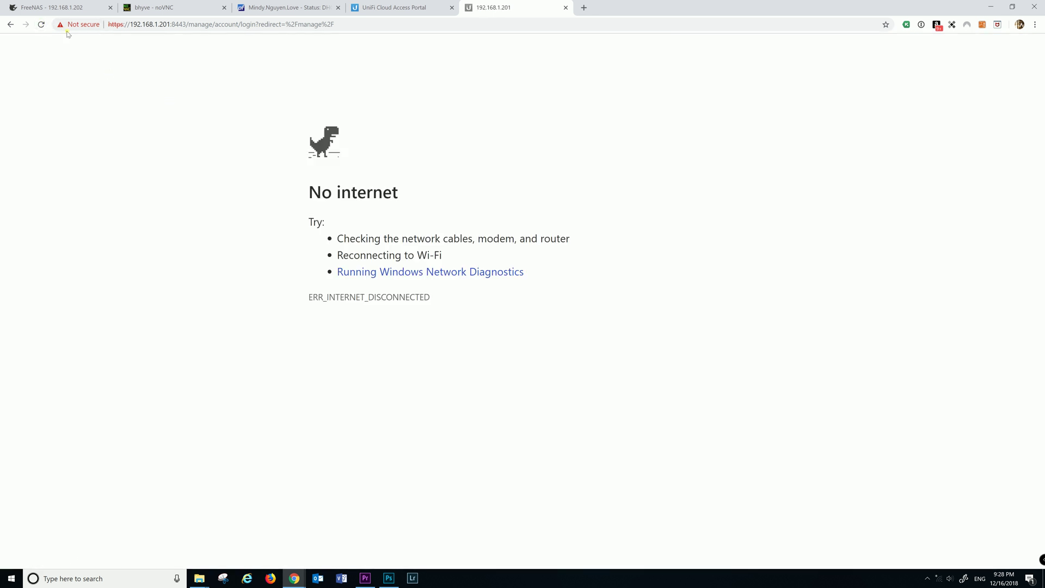
click(333, 25)
drag(335, 25, 190, 32)
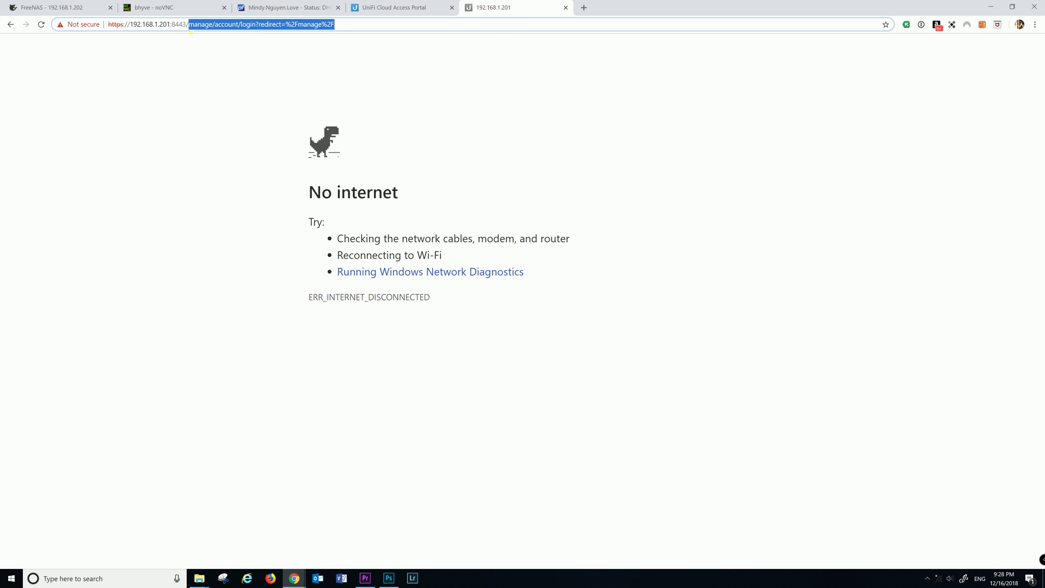
key(BackSpace)
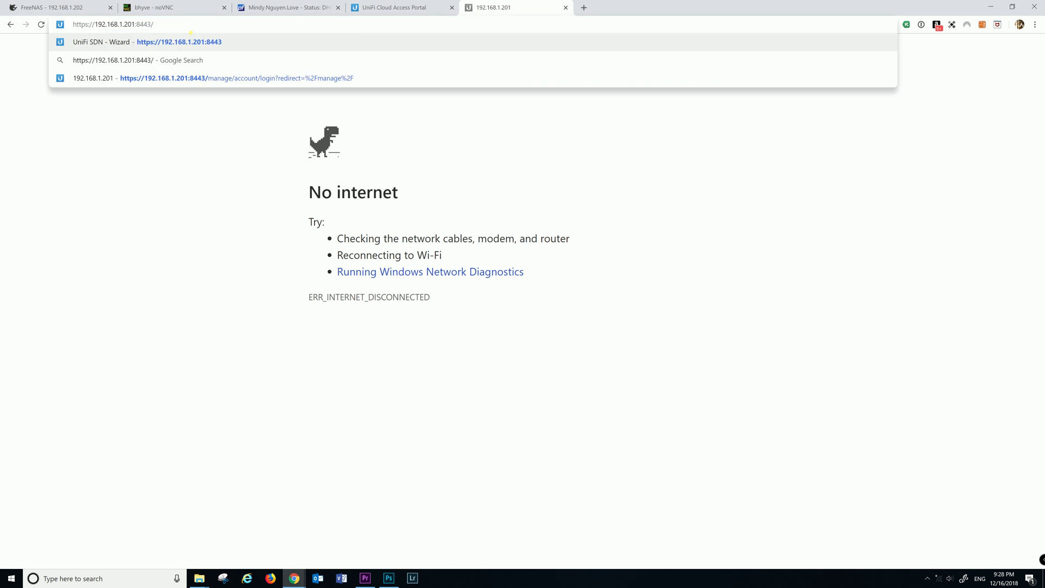
key(Return)
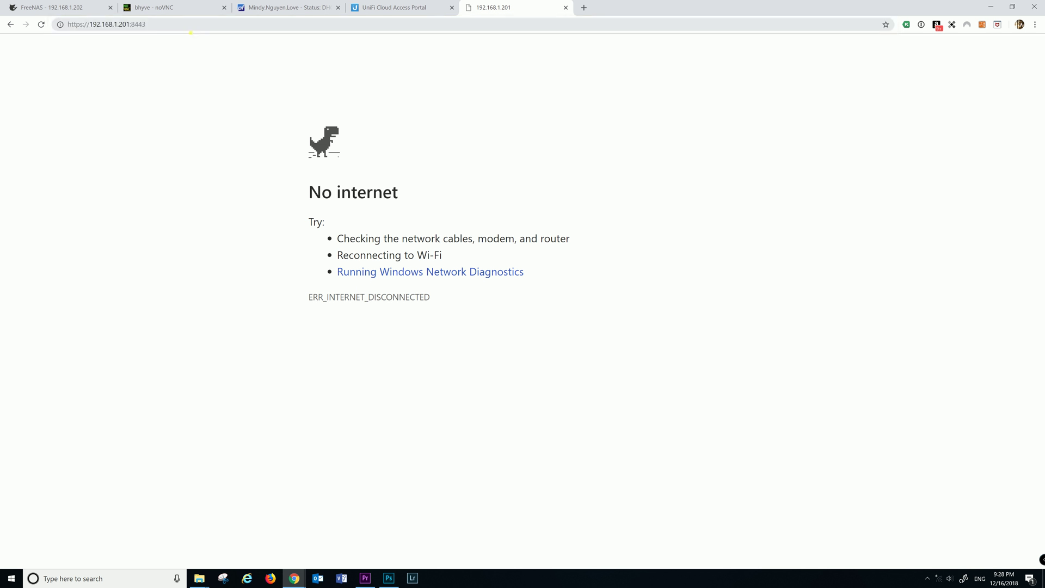
click(156, 25)
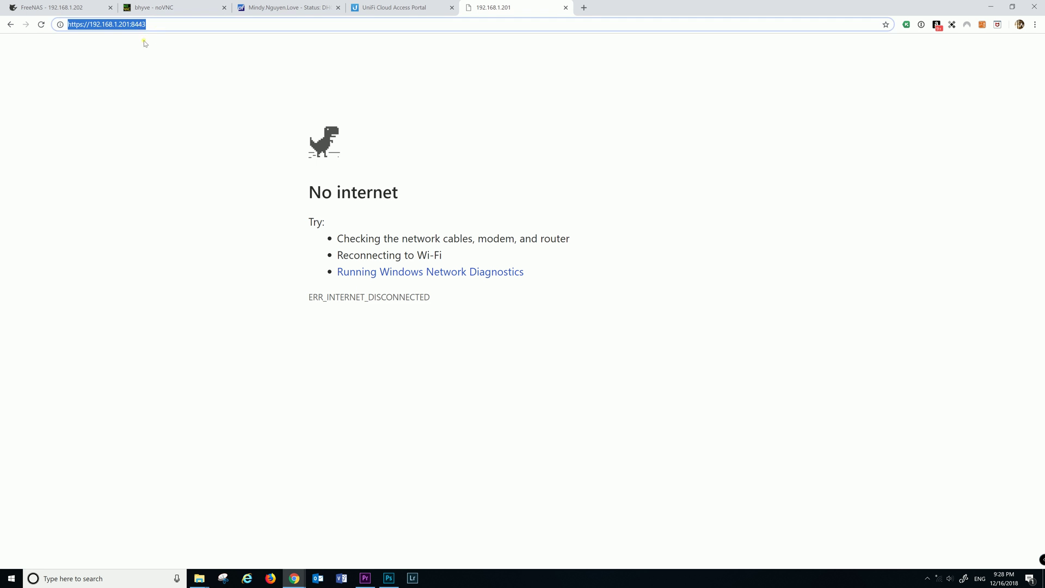
click(171, 27)
key(Return)
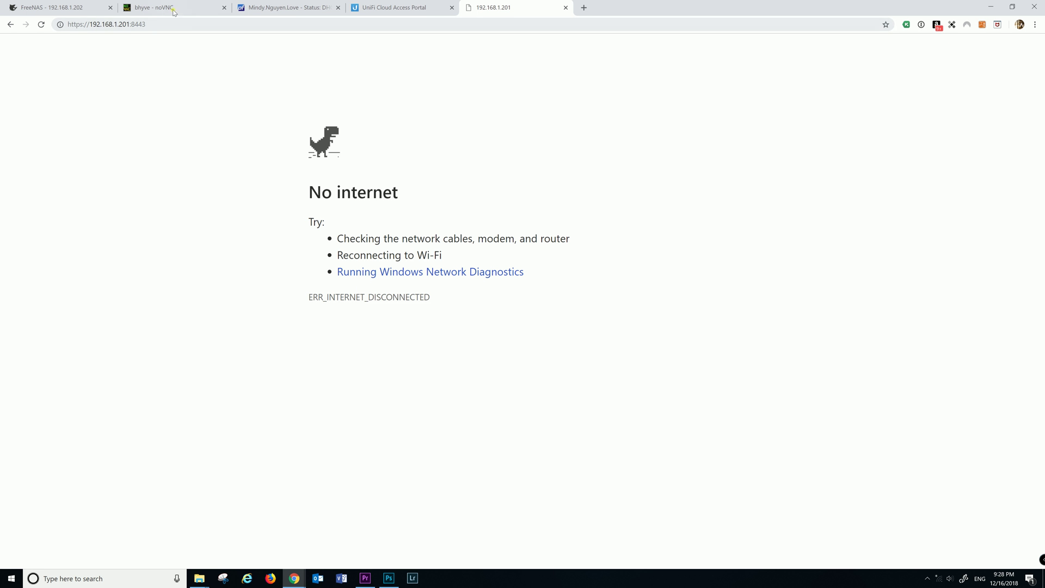
Close the bhyve noVNC console tab, leaving the FreeNAS tab showing
click(172, 10)
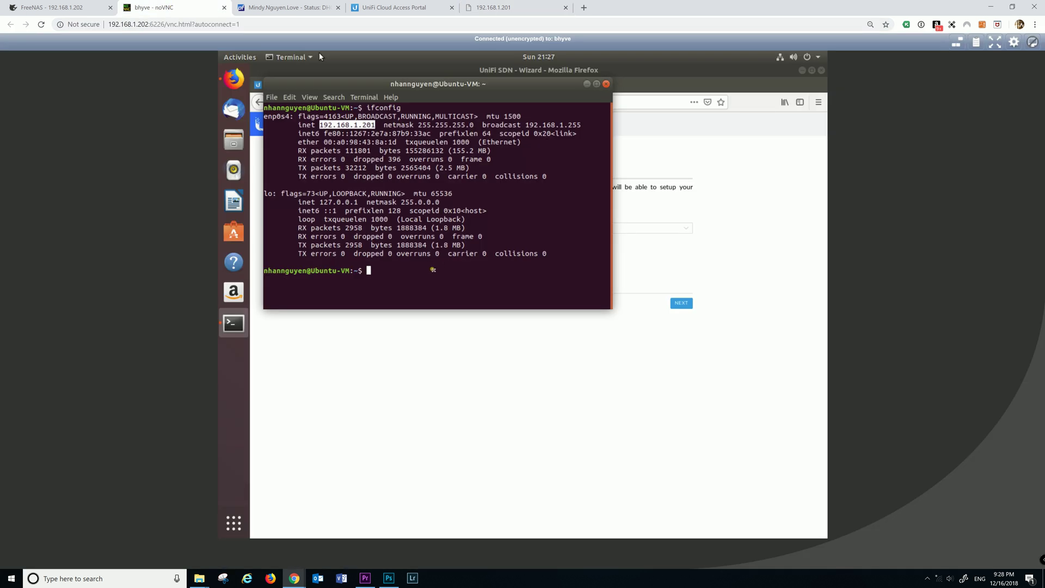
click(634, 134)
click(223, 8)
key(ctrl+shift+Tab)
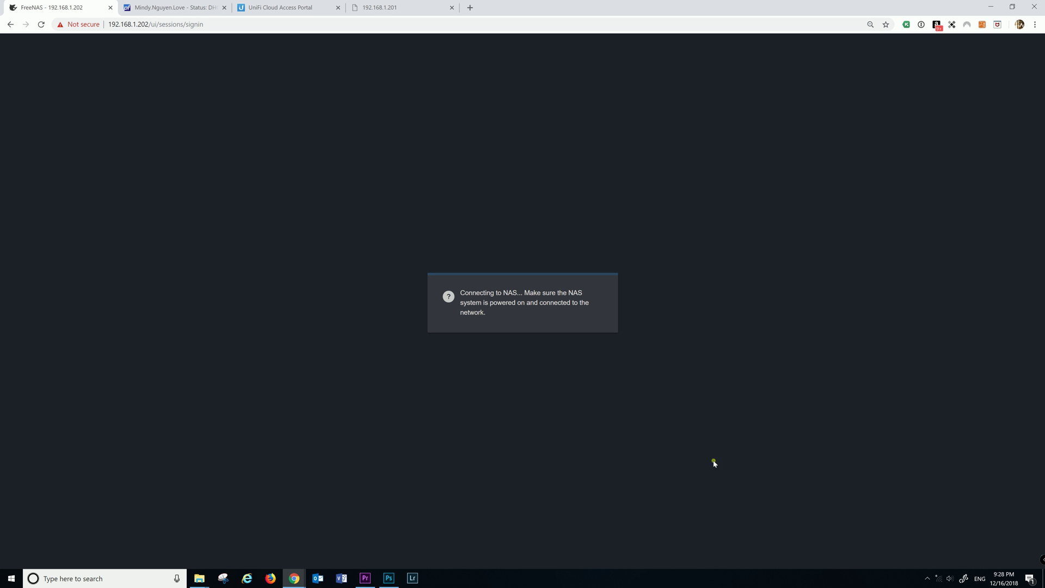
Reconnect the PC to the N&H Wi-Fi network and return to the 192.168.1.201 controller tab
click(940, 581)
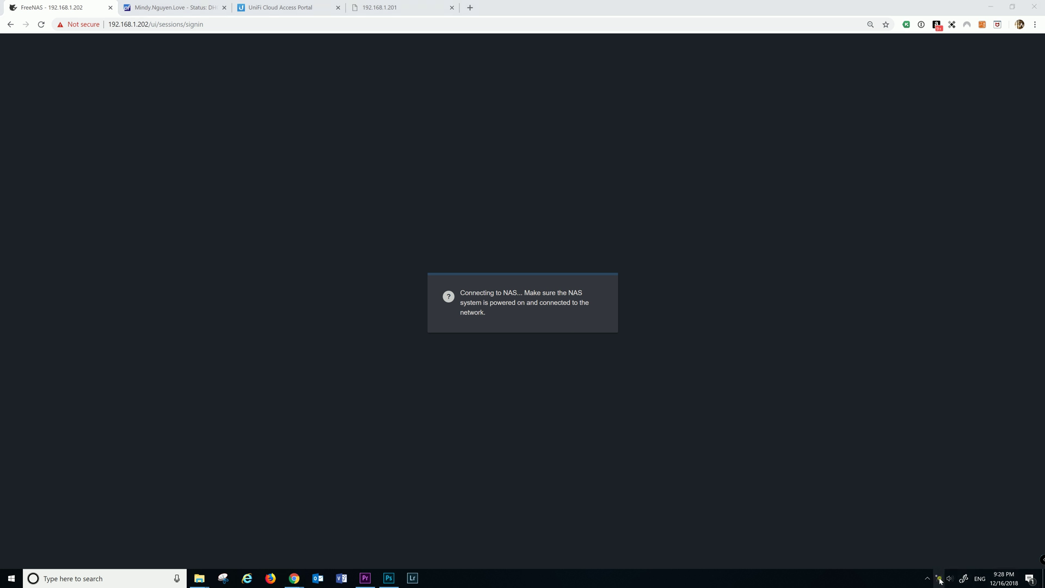
click(959, 341)
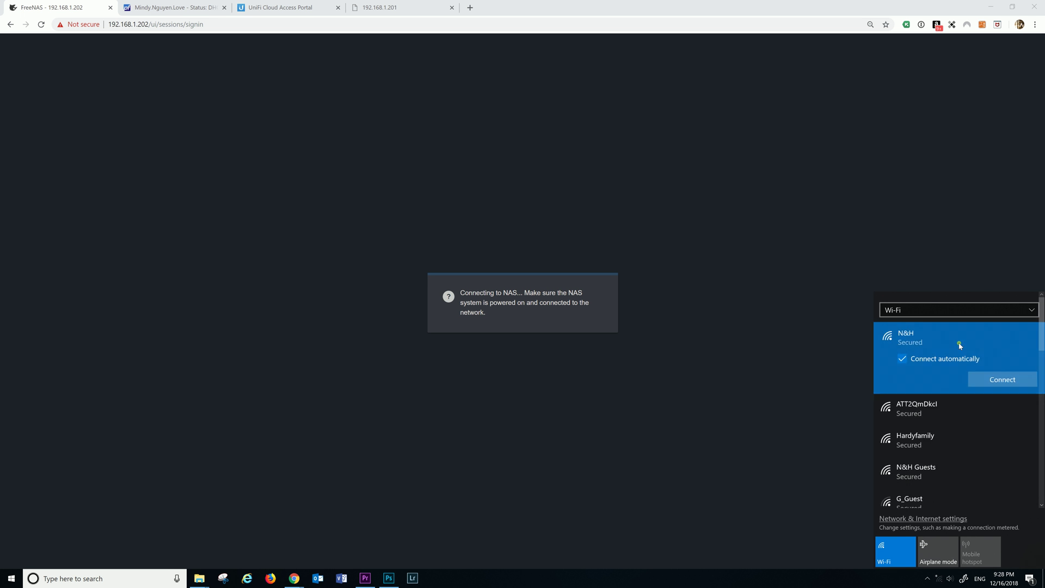
click(994, 377)
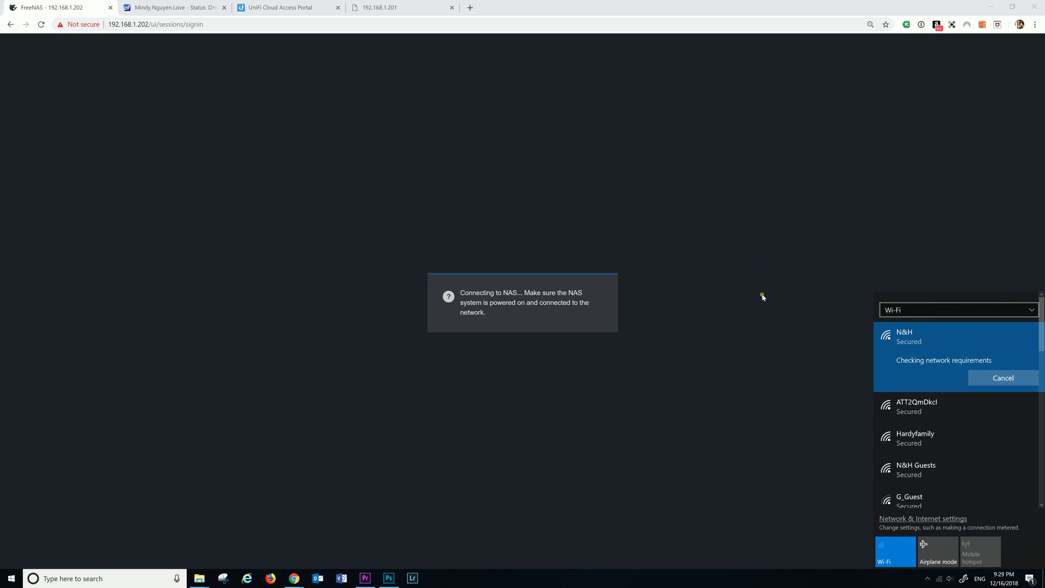
click(752, 582)
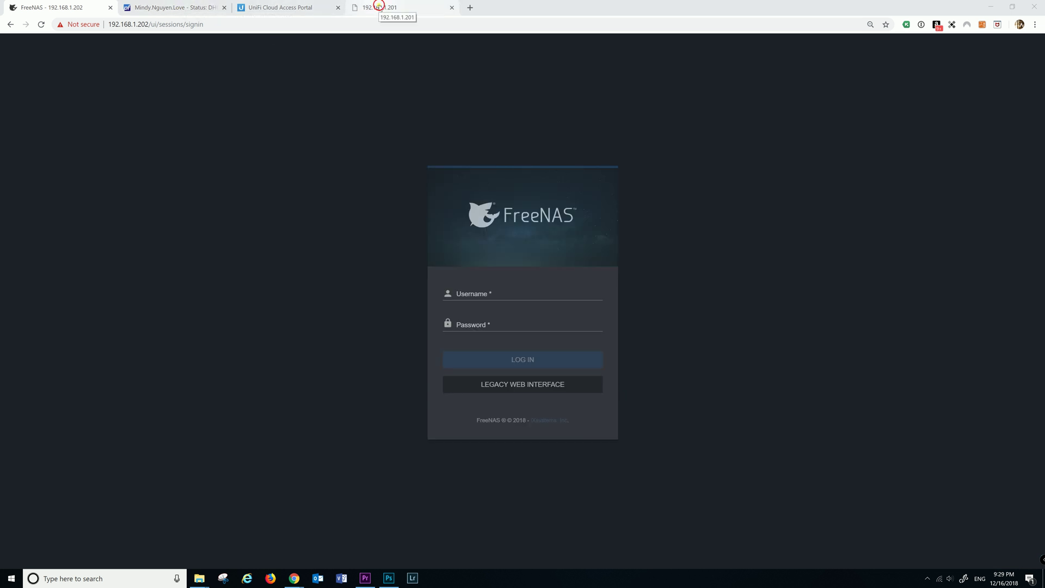
click(381, 7)
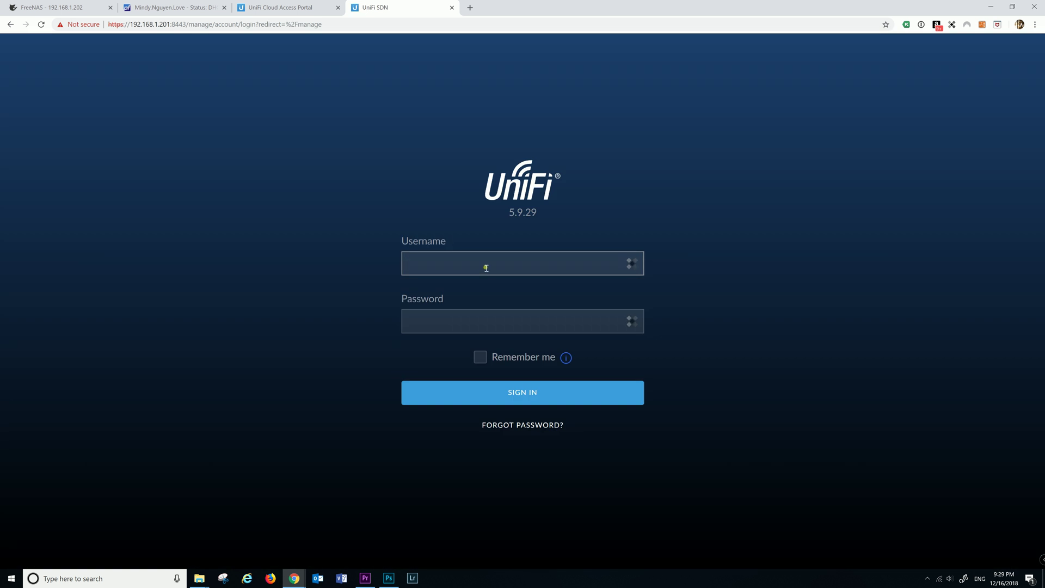
Sign in with the username and password and dismiss the password manager prompt
text(nhannguyen)
key(Tab)
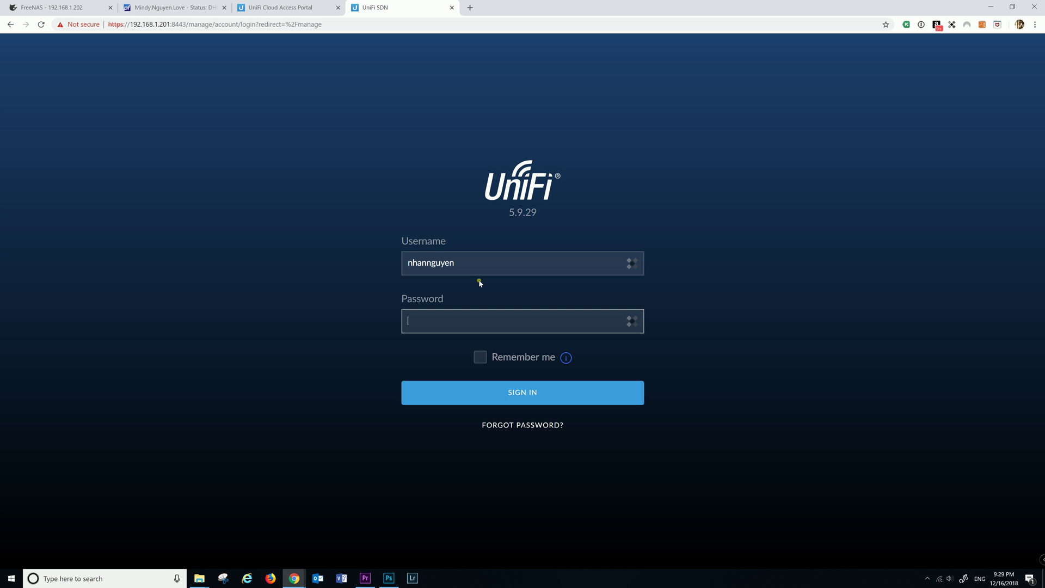
text(••••)
key(Return)
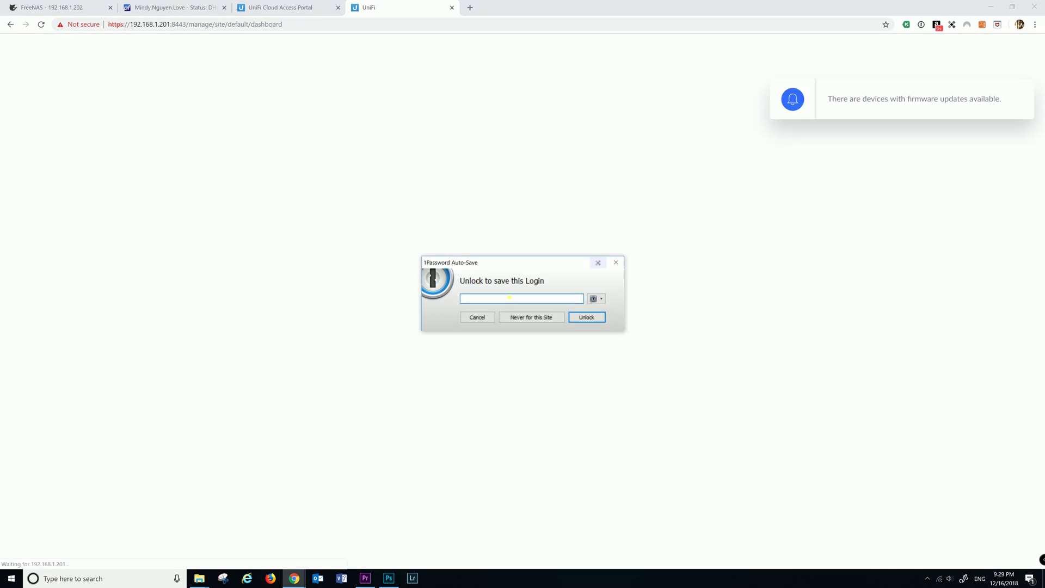
click(482, 317)
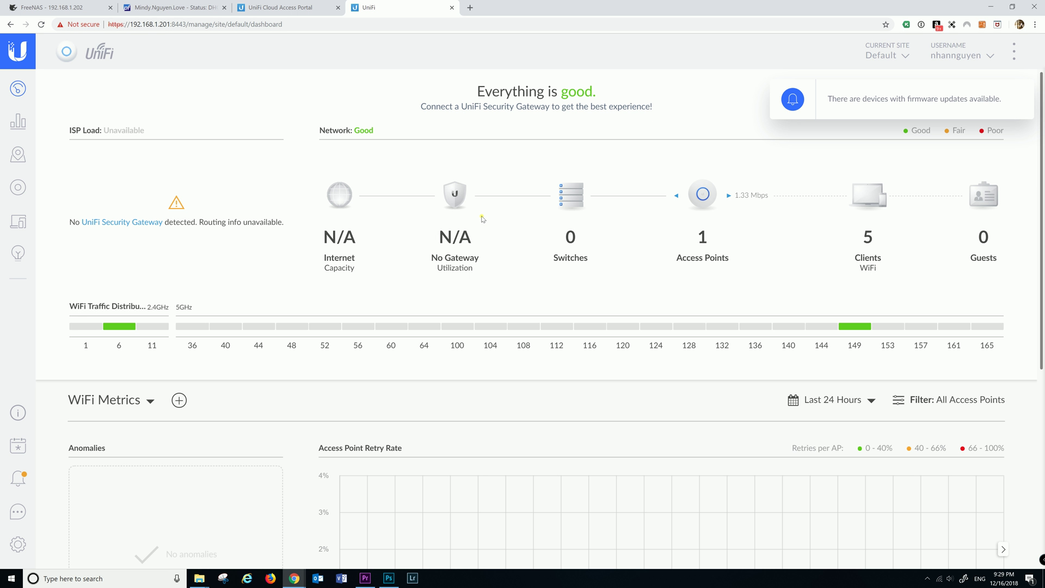
Close the firmware-update notice and open the Devices list showing the AP-AC-Pro
mouse_move(911, 111)
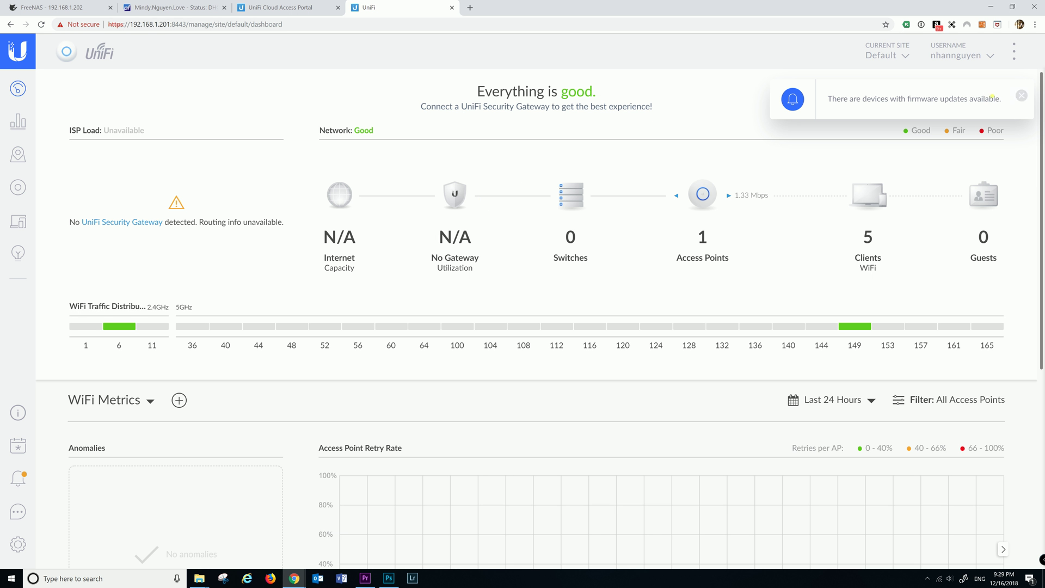
click(1021, 95)
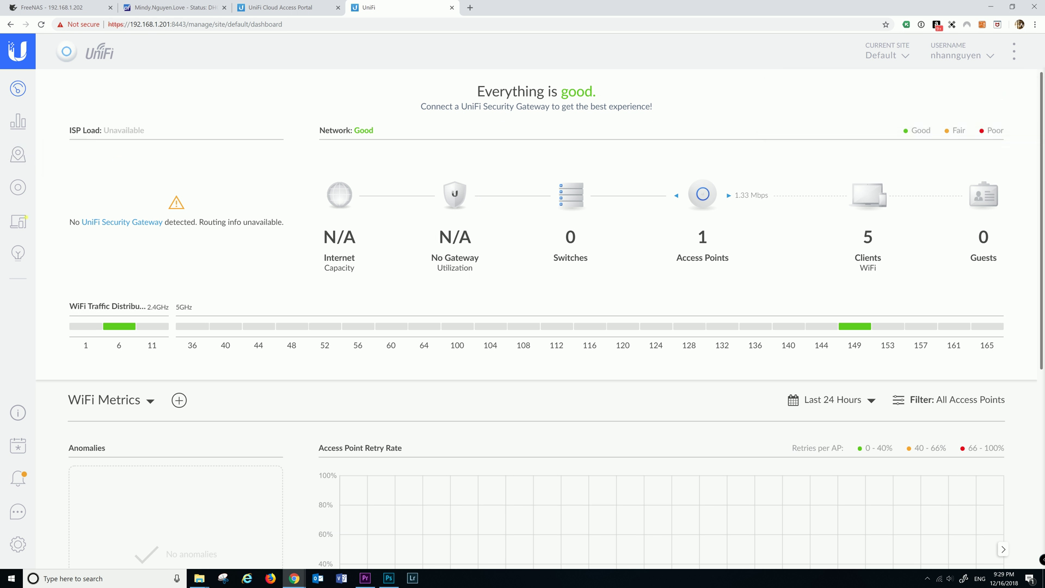
click(20, 188)
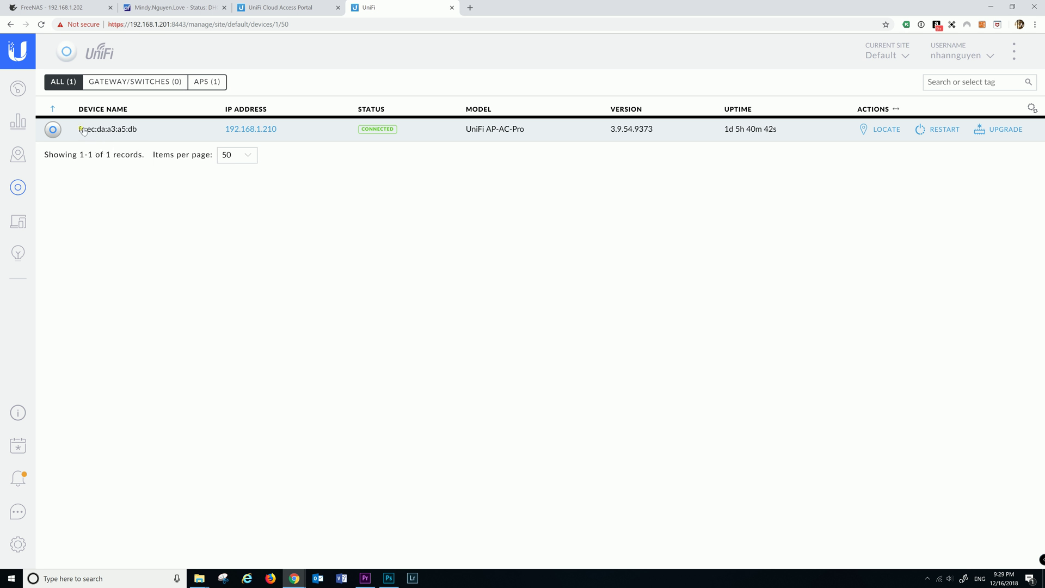
Review the two access-point disconnection alerts, close them, and go back to the Dashboard
click(18, 479)
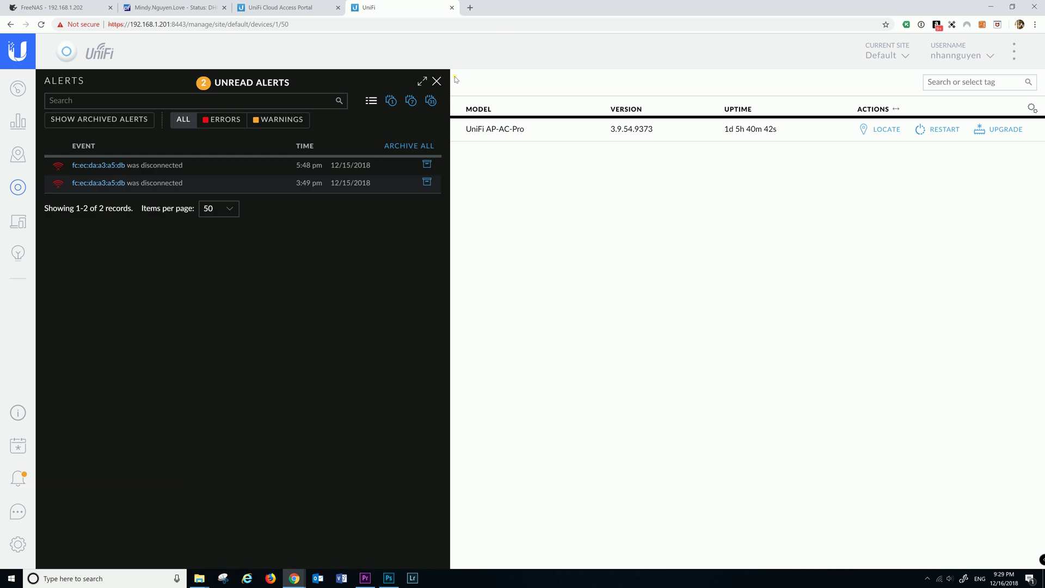
click(439, 82)
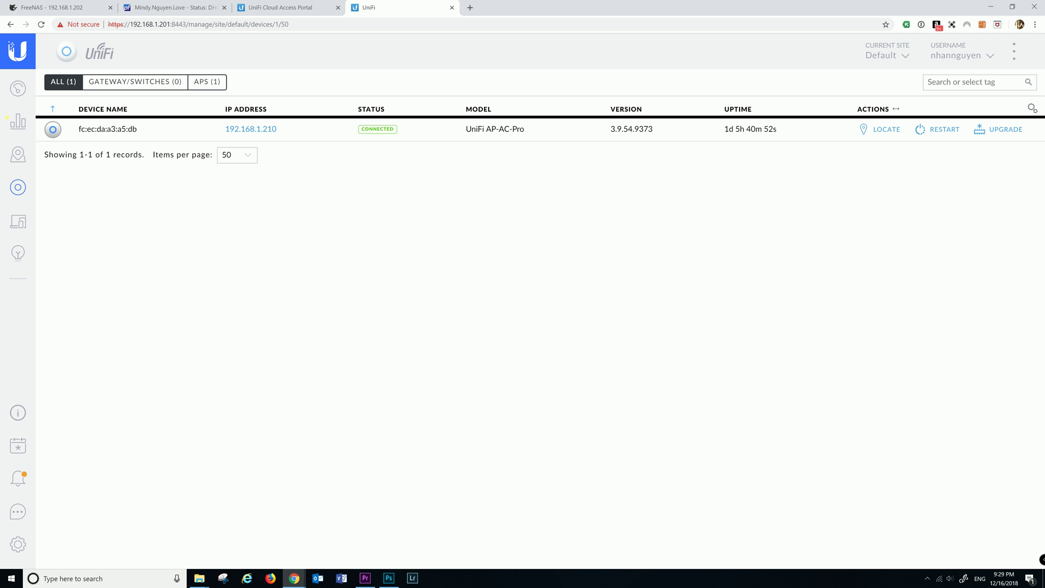
click(18, 88)
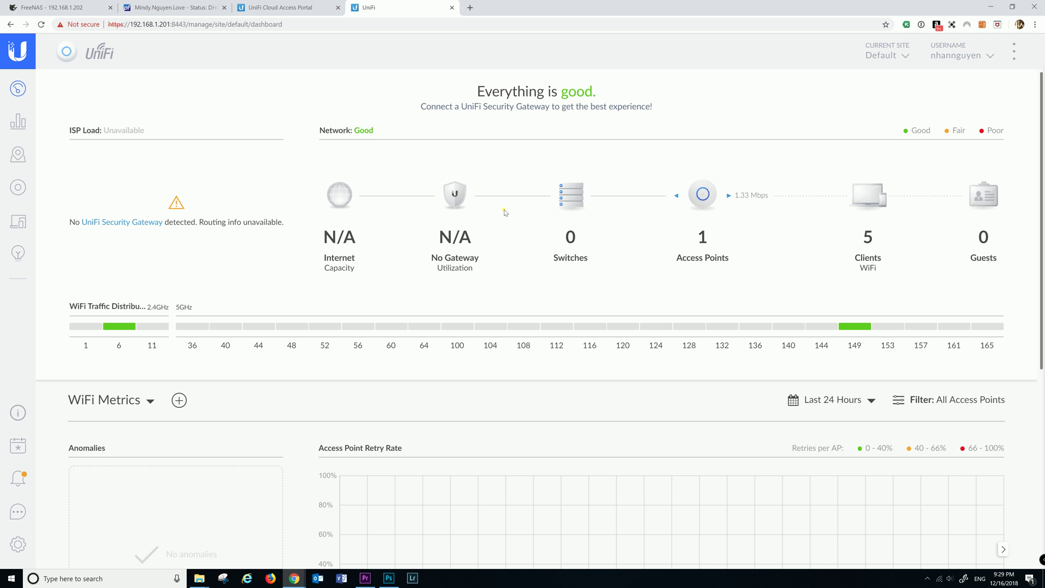